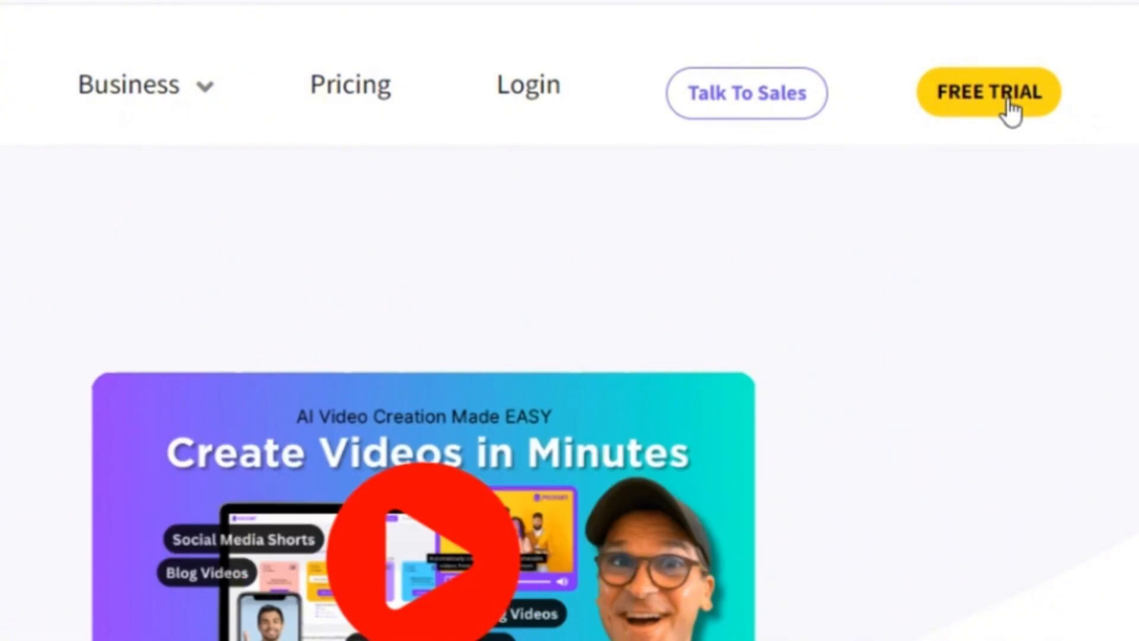
- Start a Pictory free trial by signing up with the existing Google account
{"action": "left_click", "coordinate": [989, 91]}
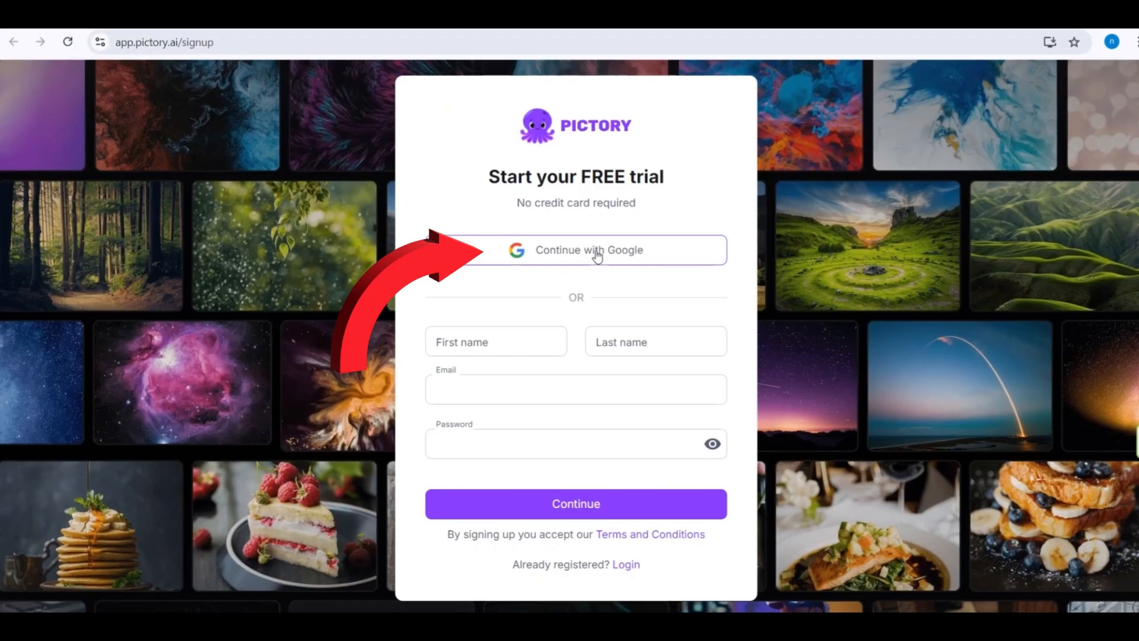
{"action": "left_click", "coordinate": [597, 255]}
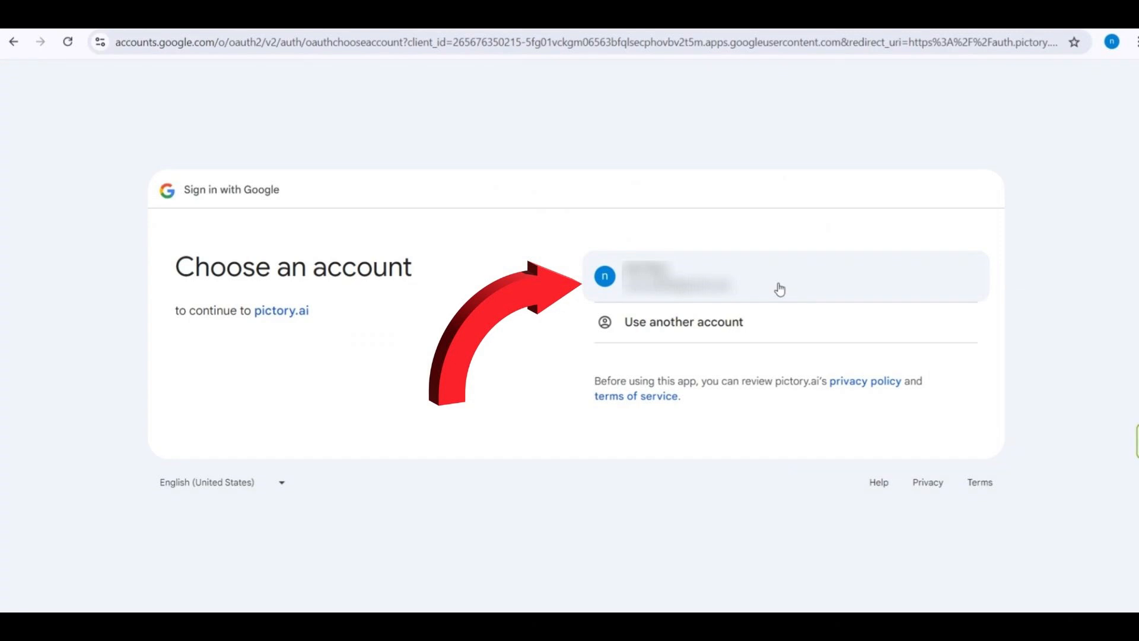
{"action": "left_click", "coordinate": [779, 289]}
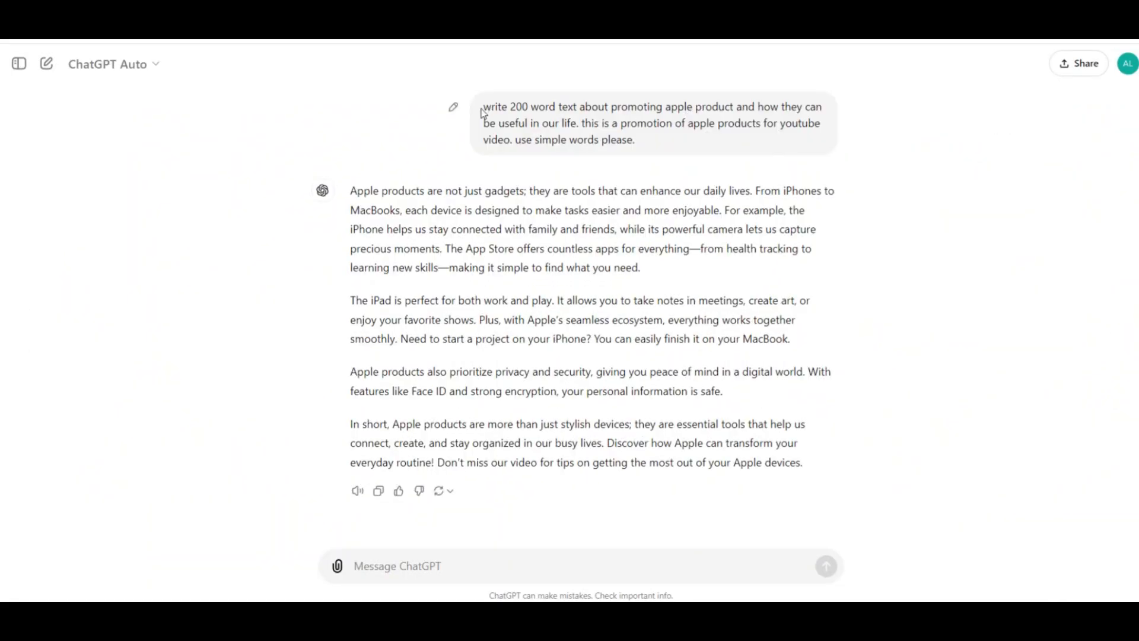
- Copy the Apple products promotion text from ChatGPT and paste it into a new Script to Video project in Pictory
{"action": "left_click_drag", "start_coordinate": [482, 113], "coordinate": [736, 148]}
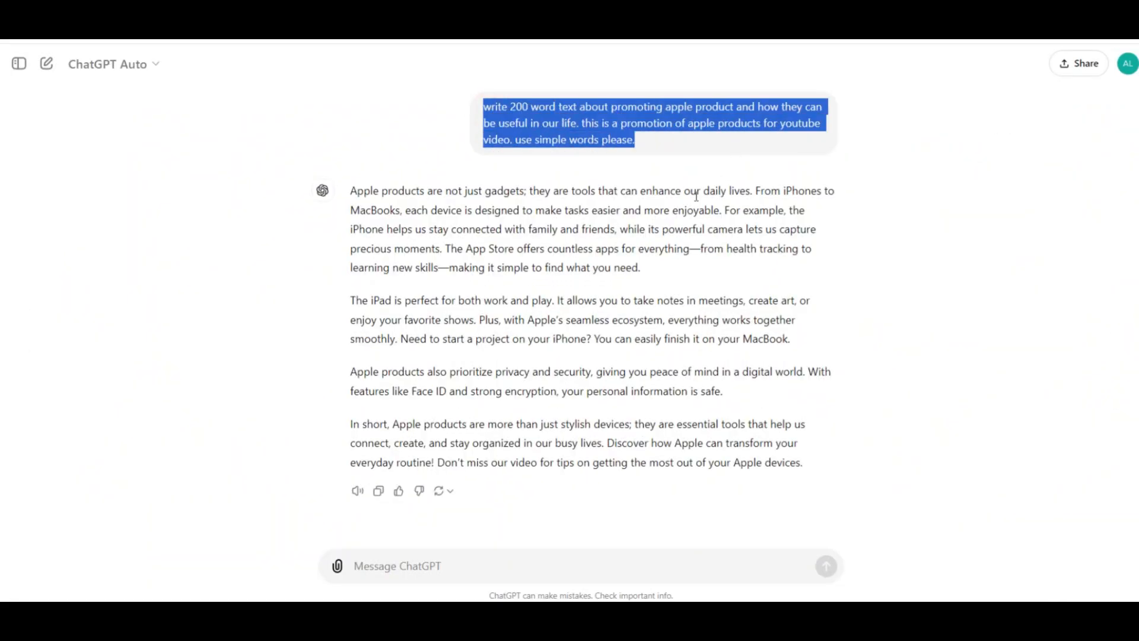
{"action": "left_click_drag", "start_coordinate": [350, 191], "coordinate": [854, 448]}
{"action": "key", "text": "ctrl+c"}
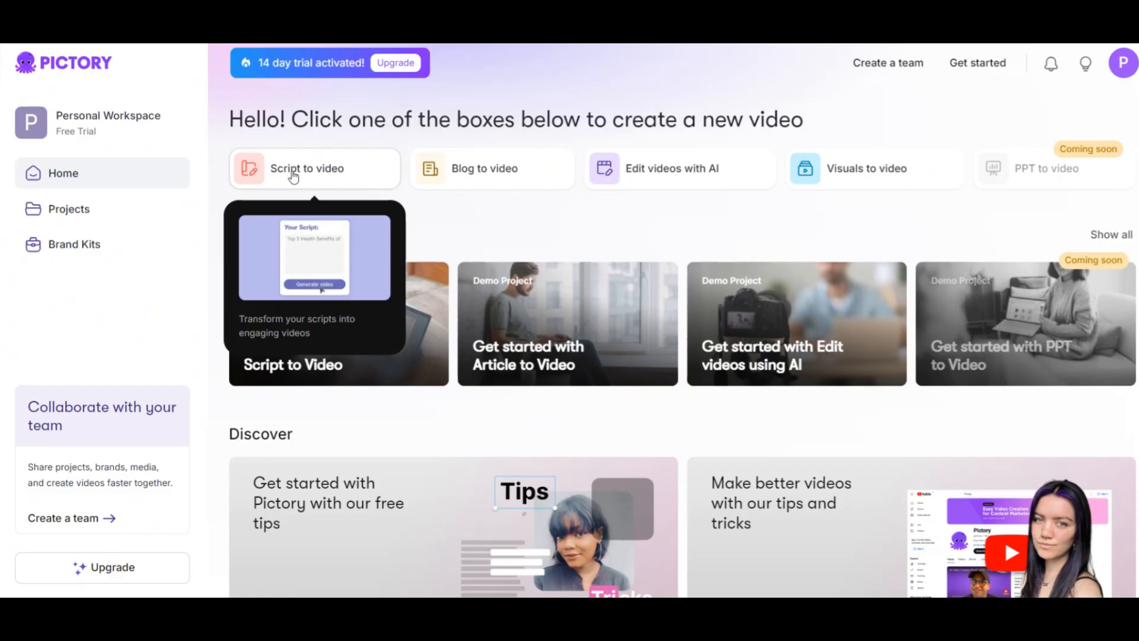
{"action": "left_click", "coordinate": [302, 172]}
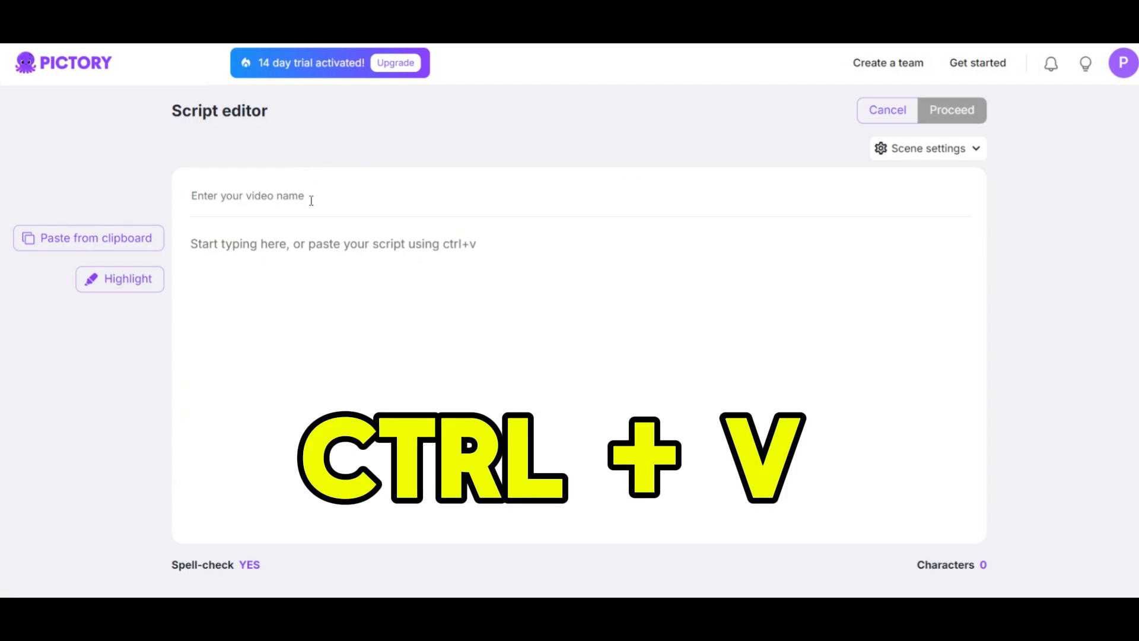
{"action": "key", "text": "ctrl+v"}
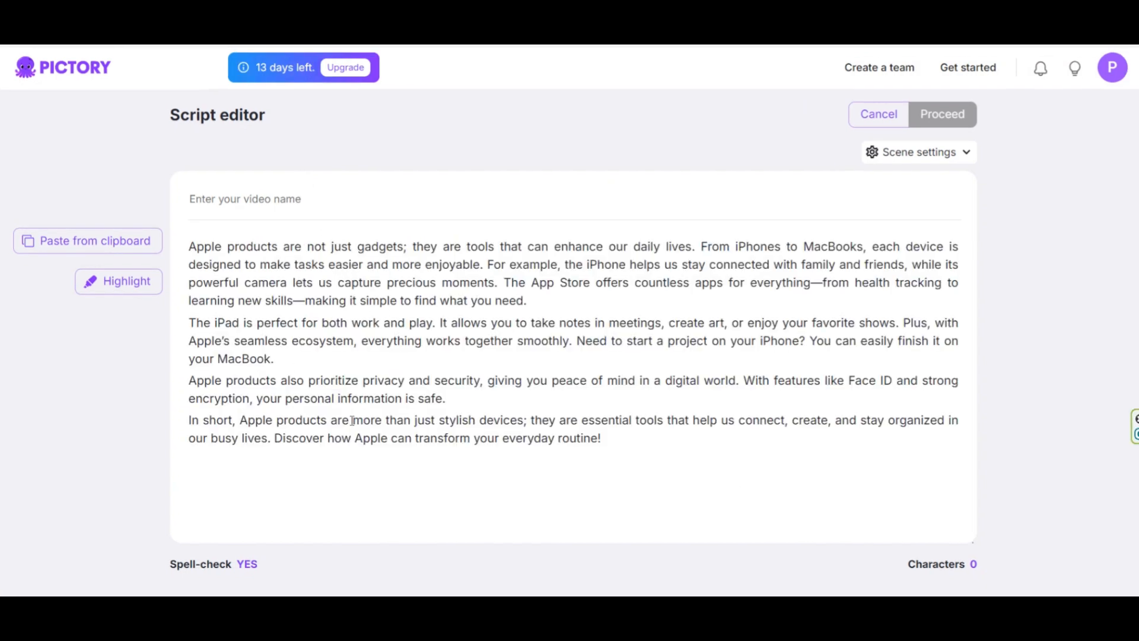
- Name the video "title here." in the script editor
{"action": "left_click", "coordinate": [264, 197]}
{"action": "type", "text": "ti"}
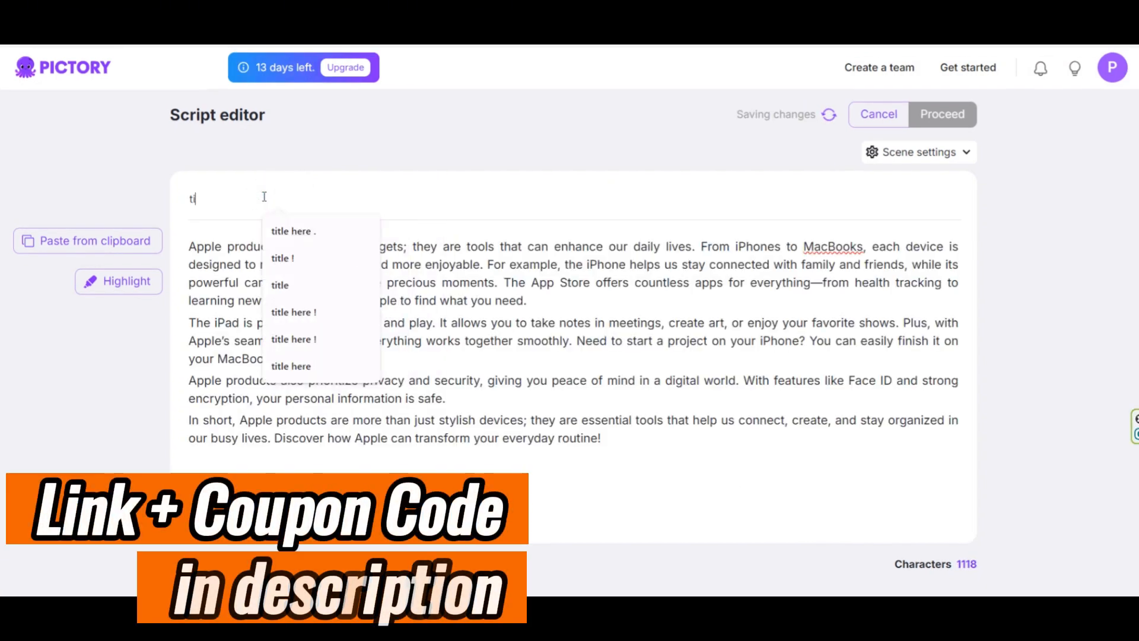
{"action": "type", "text": "tle here"}
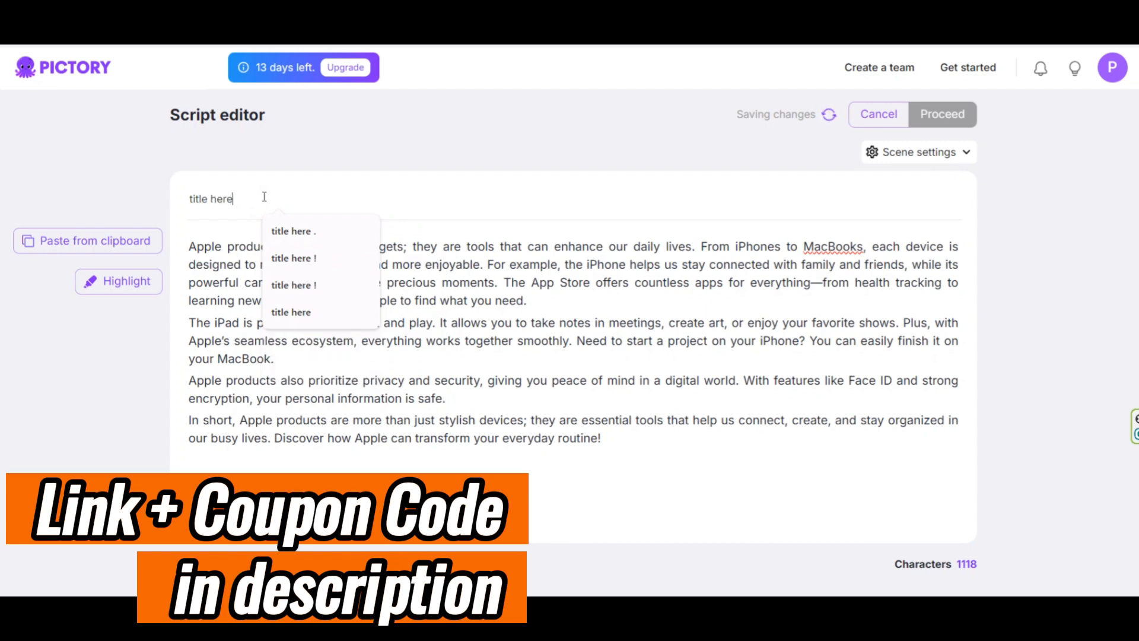
{"action": "type", "text": "."}
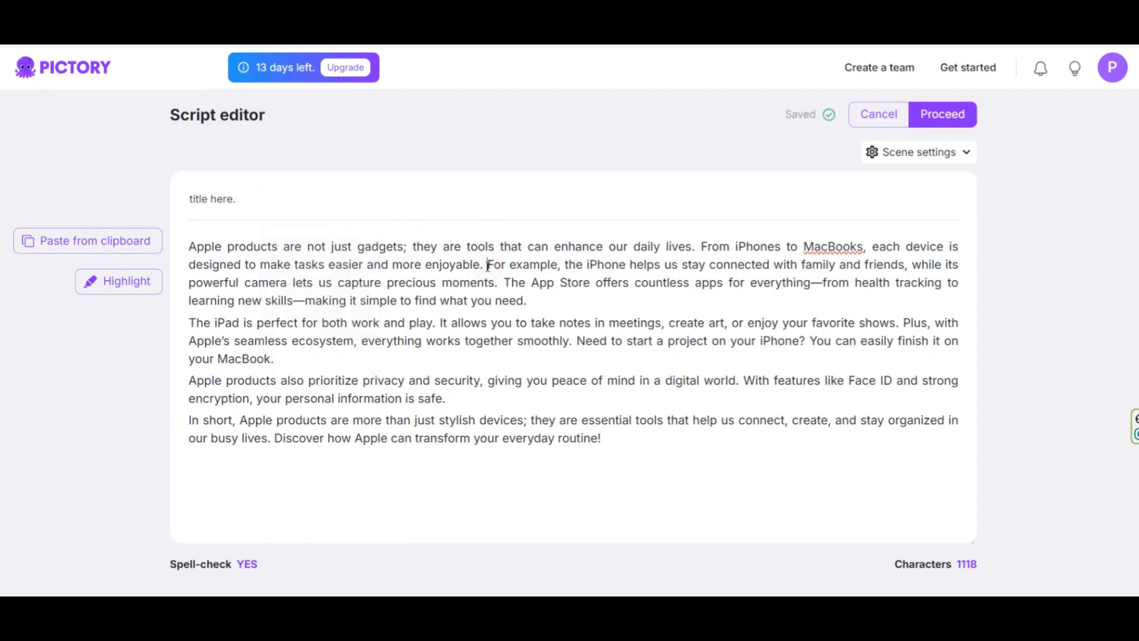
- Split the first script paragraph into one sentence per line, breaking before "From iPhones", "For example" and "The App Store"
{"action": "key", "text": "Return"}
{"action": "left_click", "coordinate": [699, 245]}
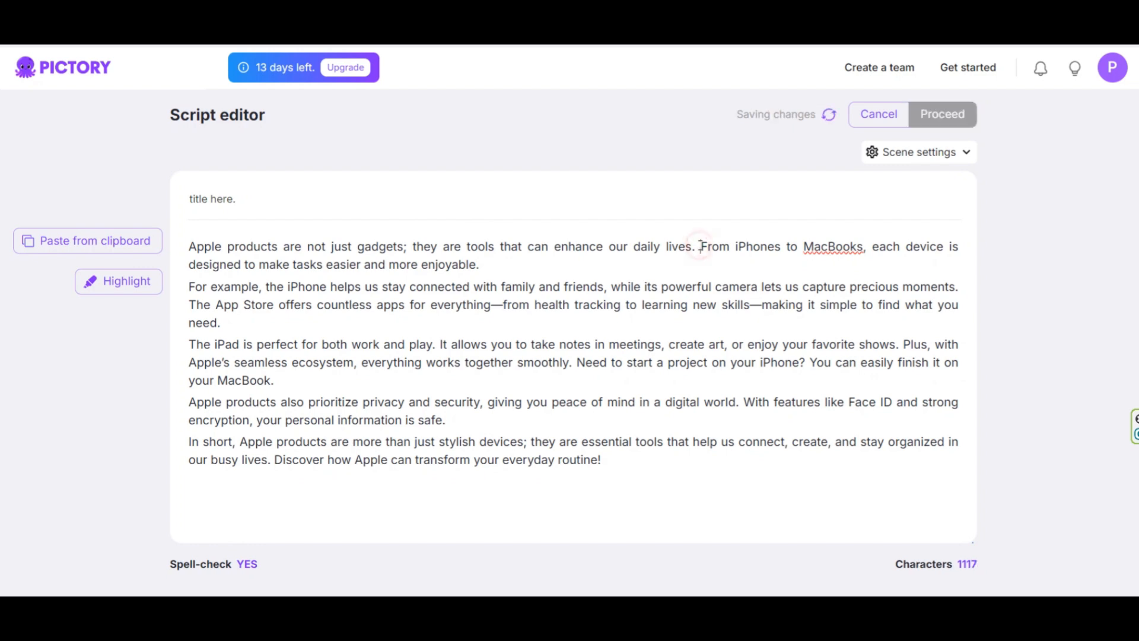
{"action": "key", "text": "Return"}
{"action": "left_click", "coordinate": [976, 287]}
{"action": "key", "text": "Return"}
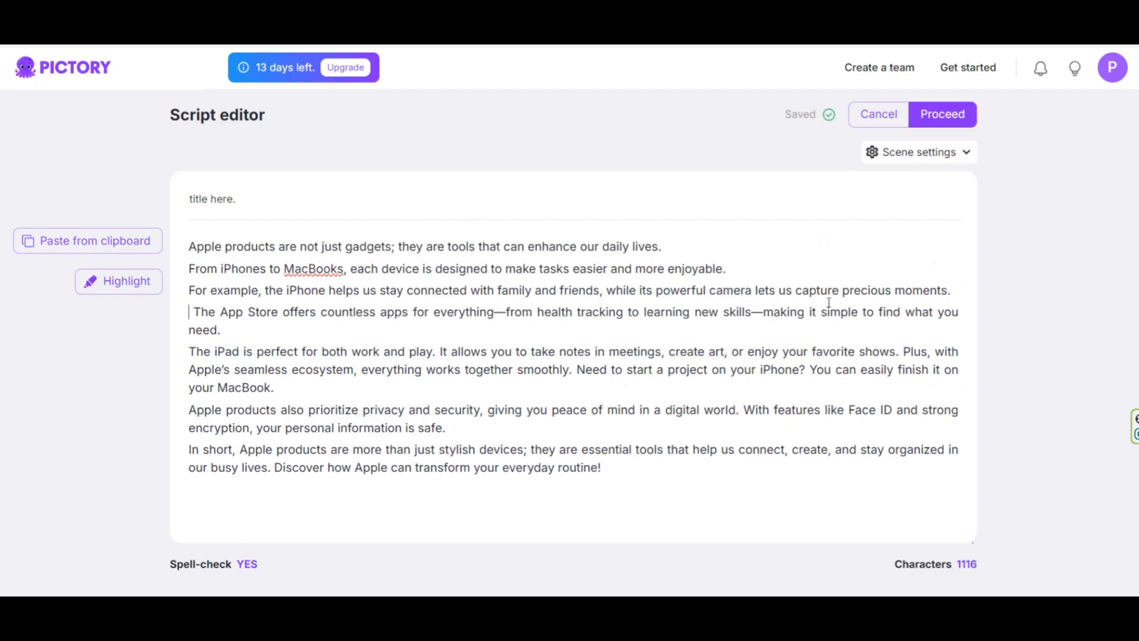
- Break the iPad and privacy paragraphs into separate lines before "It allows", "Plus", "Need to start" and "With features"
{"action": "left_click", "coordinate": [439, 351]}
{"action": "key", "text": "Return"}
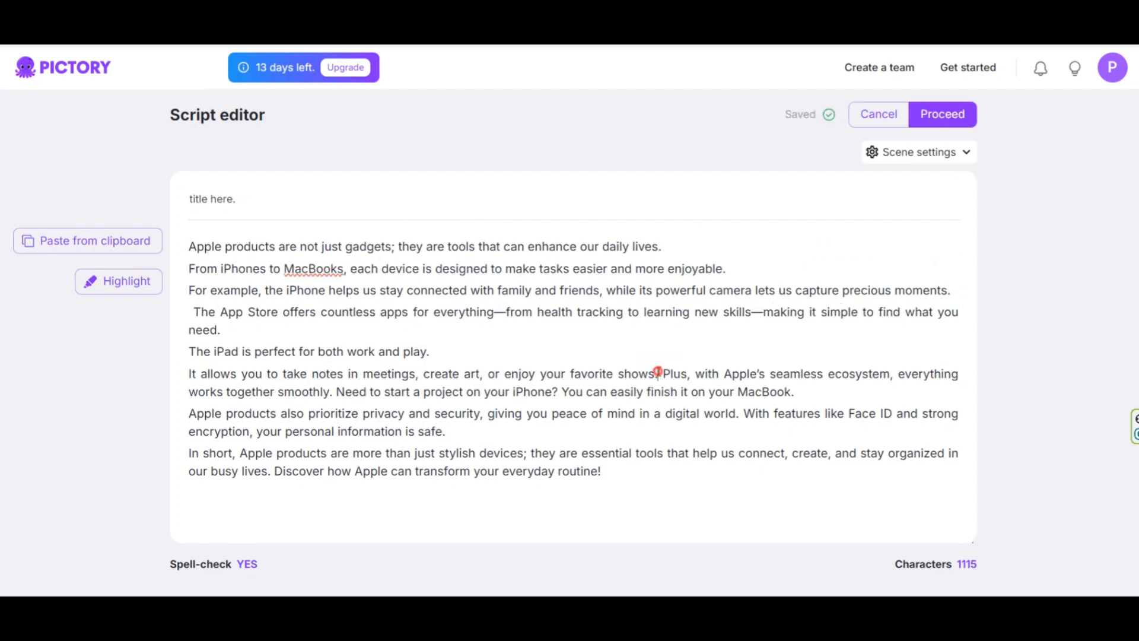
{"action": "left_click", "coordinate": [656, 371]}
{"action": "key", "text": "Return"}
{"action": "left_click", "coordinate": [639, 395]}
{"action": "key", "text": "Return"}
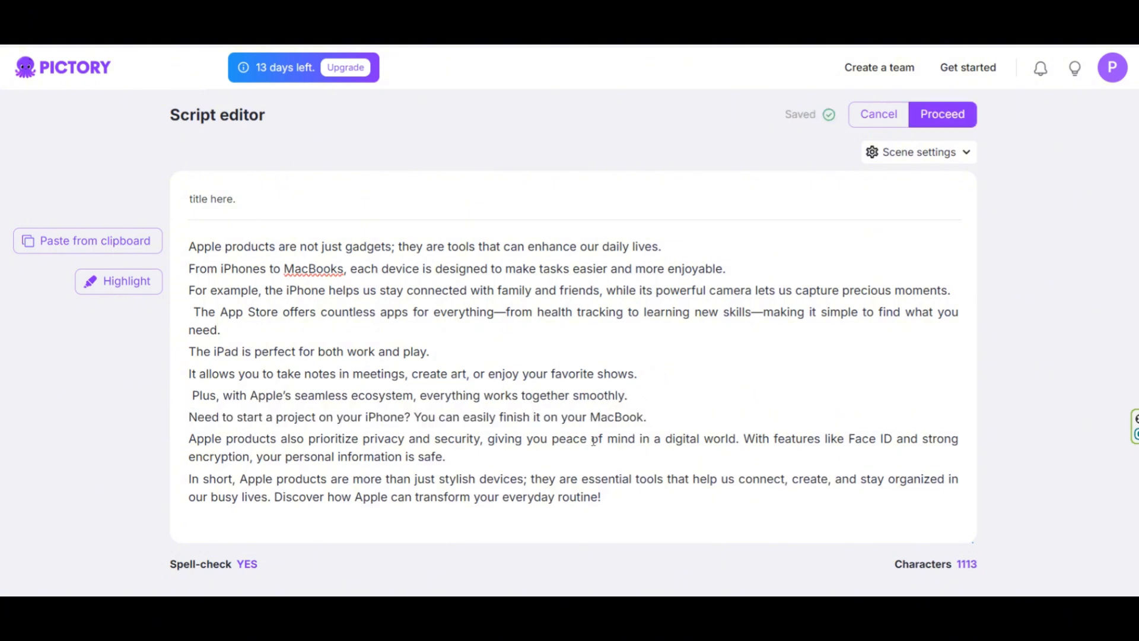
{"action": "left_click", "coordinate": [741, 436]}
{"action": "key", "text": "Return"}
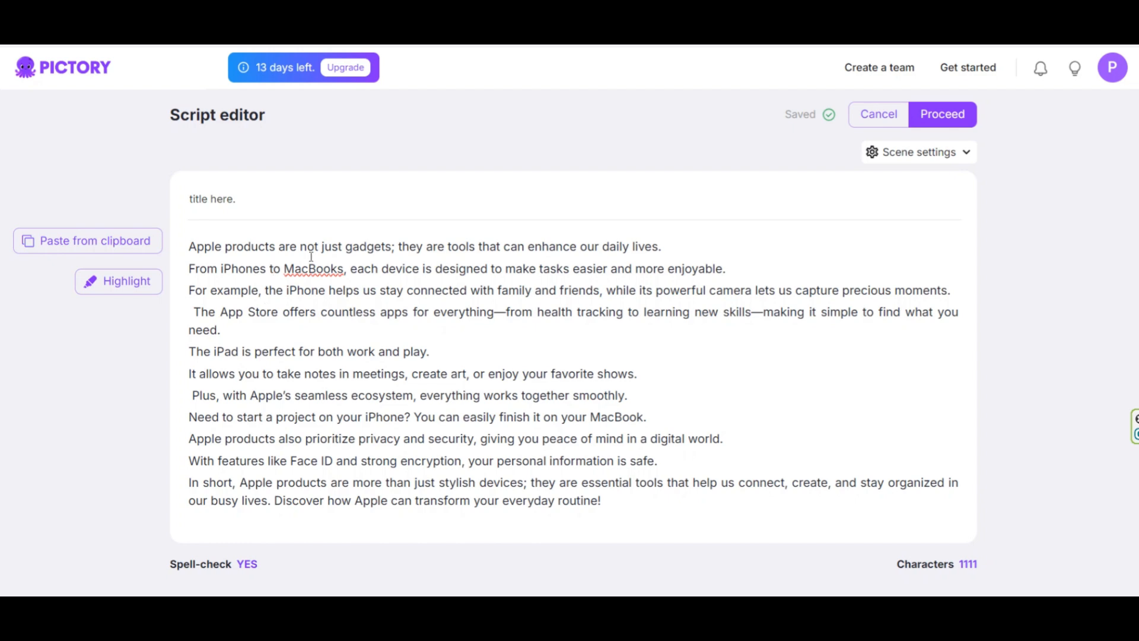
- Try highlighting "iPhones to MacBooks," in the second script line as keywords for the visuals, and remove the highlight
{"action": "left_click", "coordinate": [192, 312]}
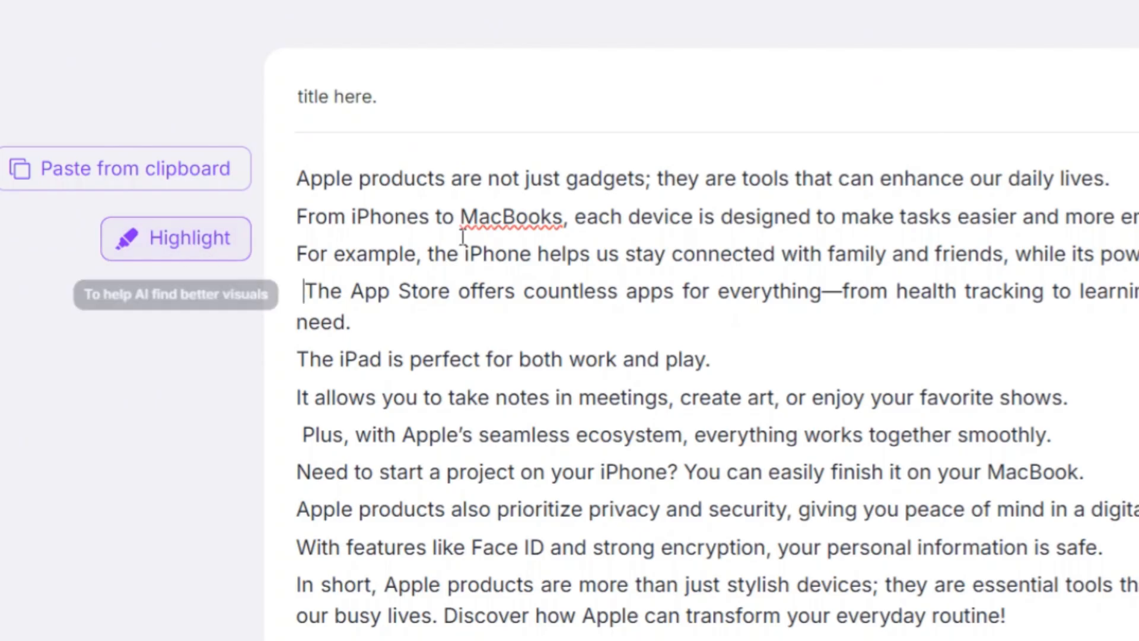
{"action": "left_click", "coordinate": [218, 267]}
{"action": "left_click_drag", "start_coordinate": [350, 217], "coordinate": [566, 218]}
{"action": "left_click", "coordinate": [216, 243]}
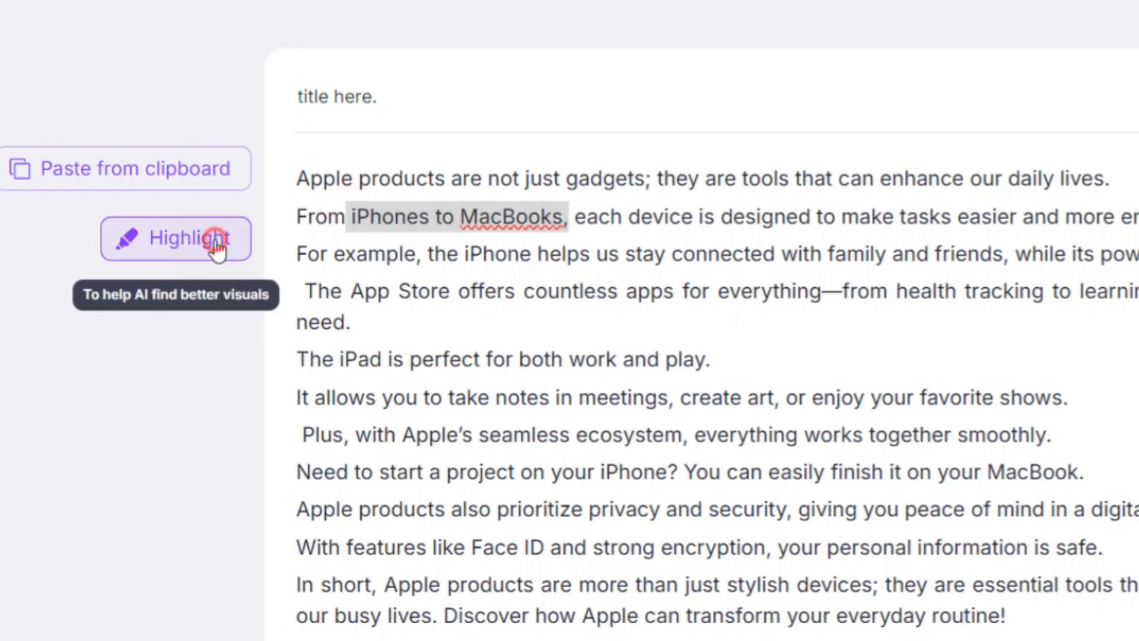
{"action": "left_click_drag", "start_coordinate": [347, 215], "coordinate": [572, 217]}
{"action": "left_click", "coordinate": [160, 244]}
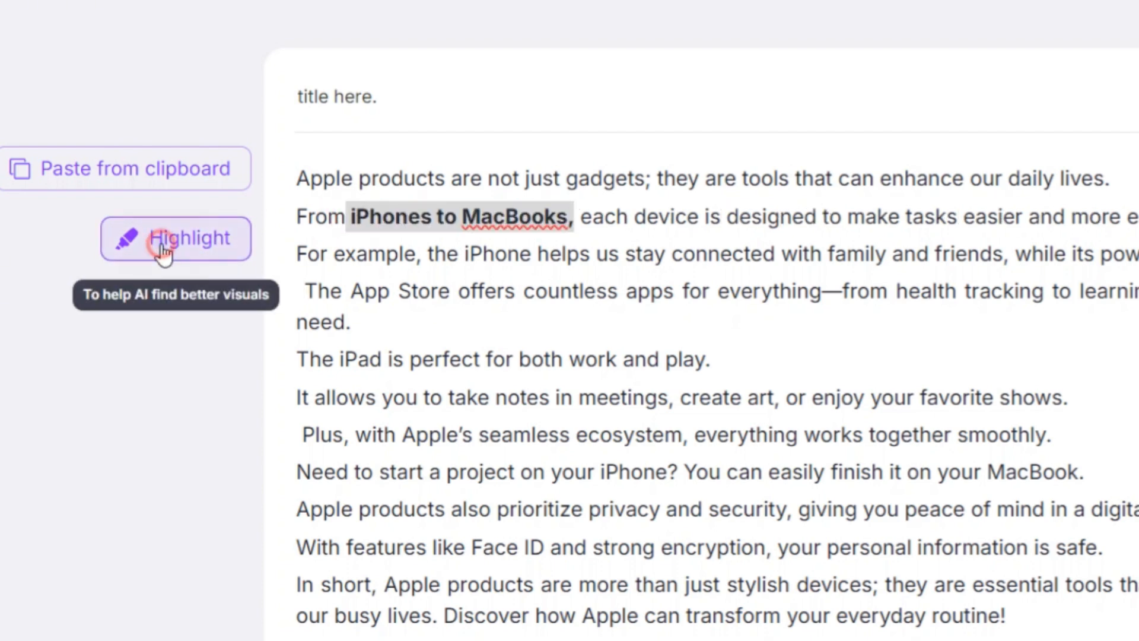
- Set new scenes to be created on Both sentence and line breaks, and proceed to generate the video scenes
{"action": "left_click", "coordinate": [911, 156]}
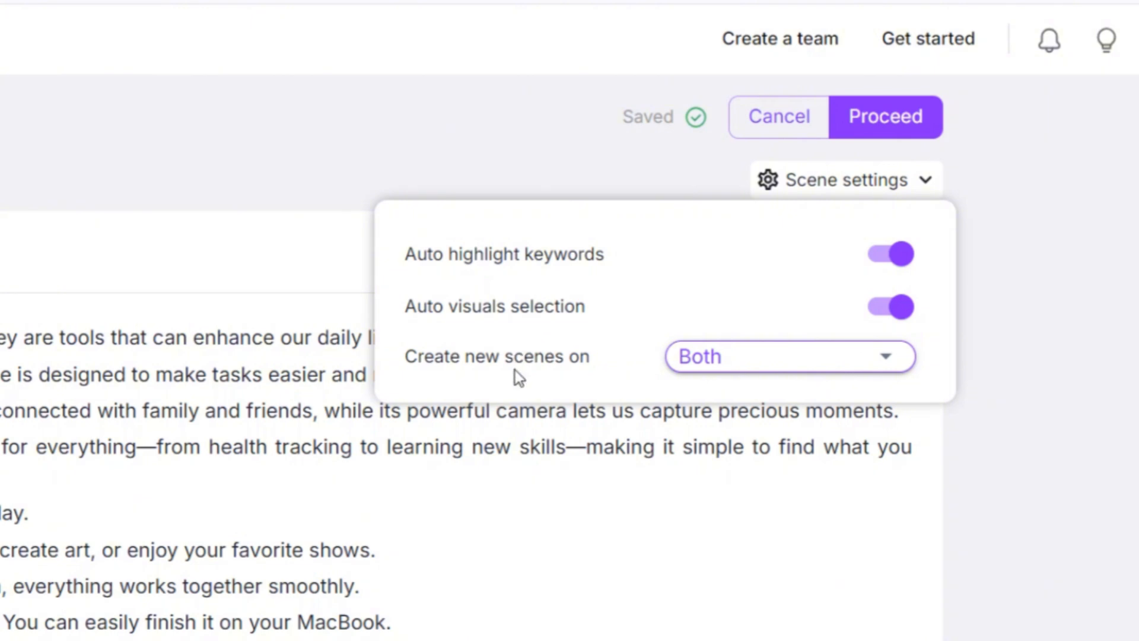
{"action": "left_click", "coordinate": [734, 364]}
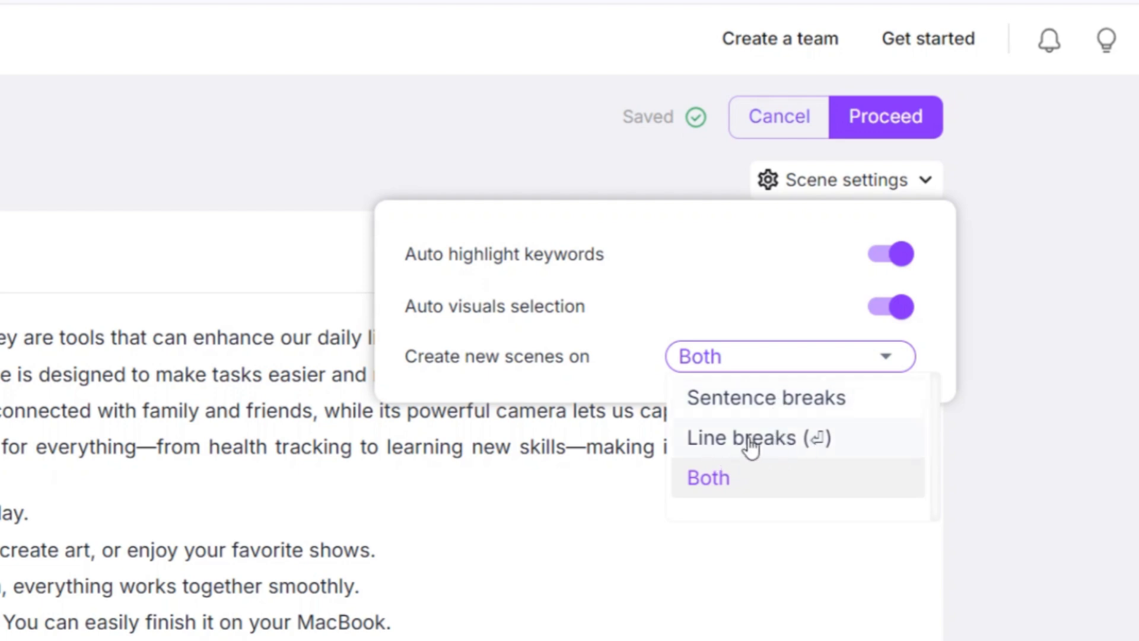
{"action": "left_click", "coordinate": [718, 478]}
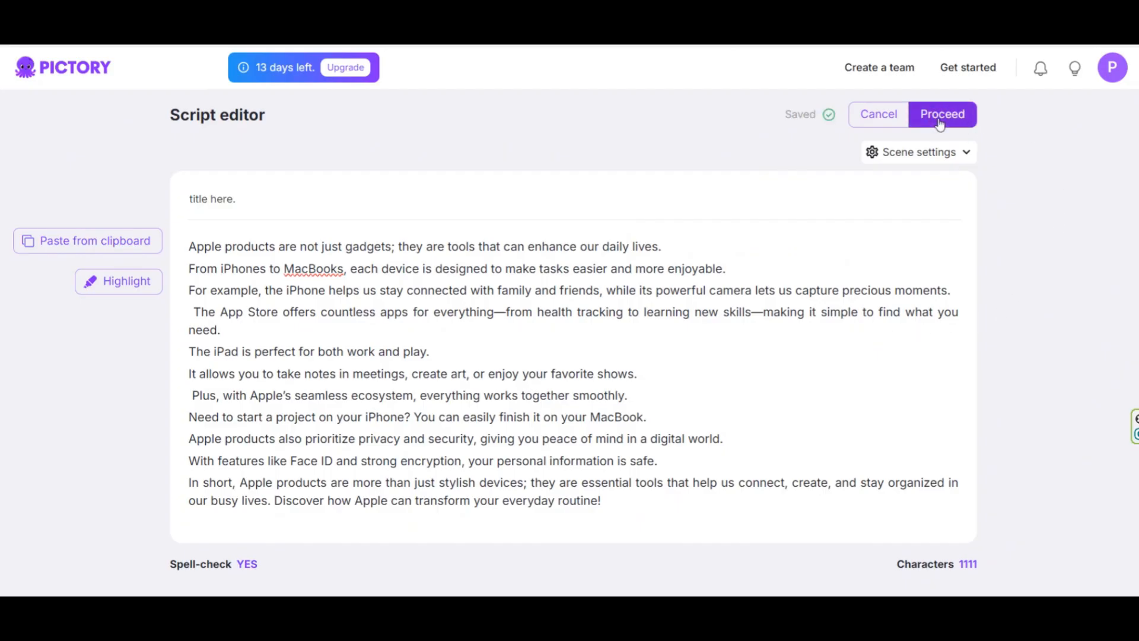
{"action": "left_click", "coordinate": [943, 114]}
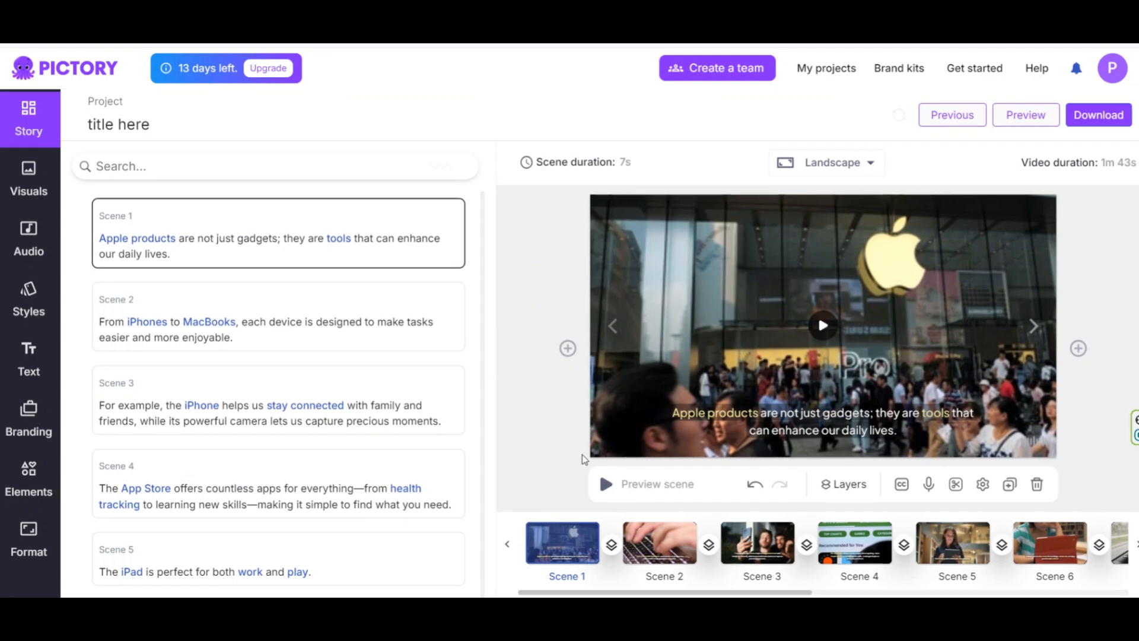
- Review the generated scenes by checking the scene texts and the visuals chosen for scenes 2 to 5
{"action": "scroll", "coordinate": [437, 402], "scroll_direction": "down", "scroll_amount": 6}
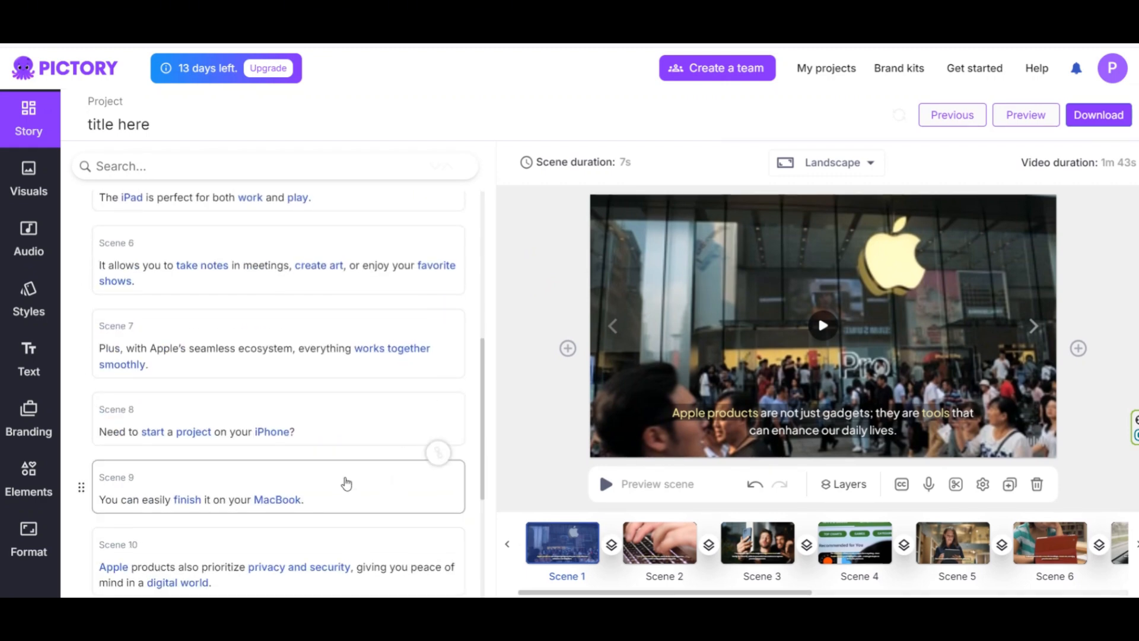
{"action": "scroll", "coordinate": [343, 480], "scroll_direction": "up", "scroll_amount": 6}
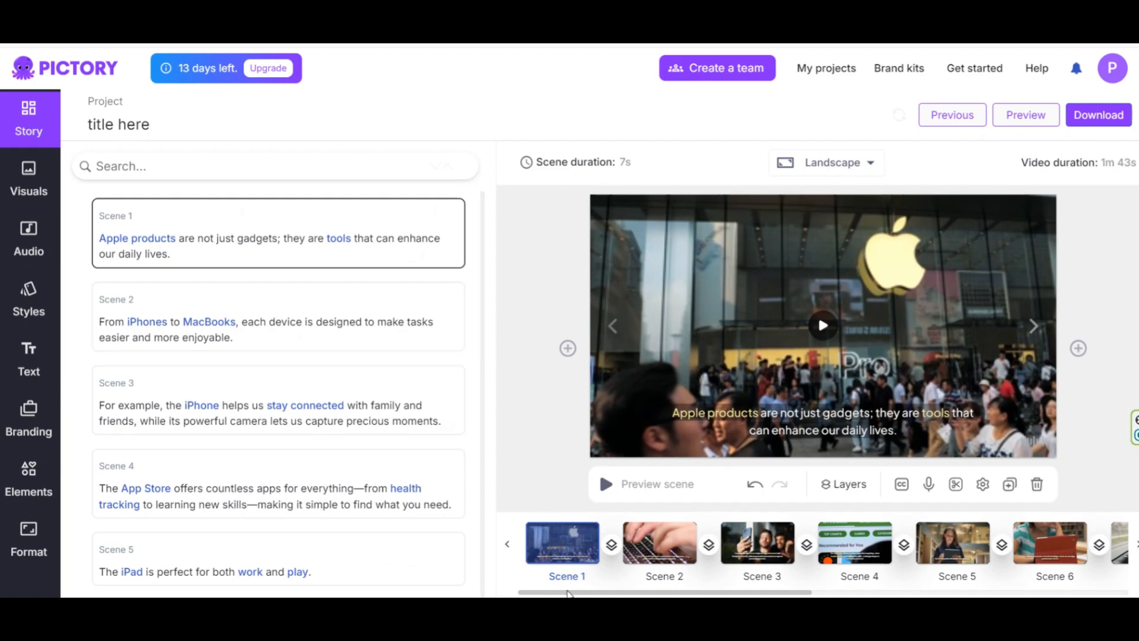
{"action": "left_click", "coordinate": [644, 553]}
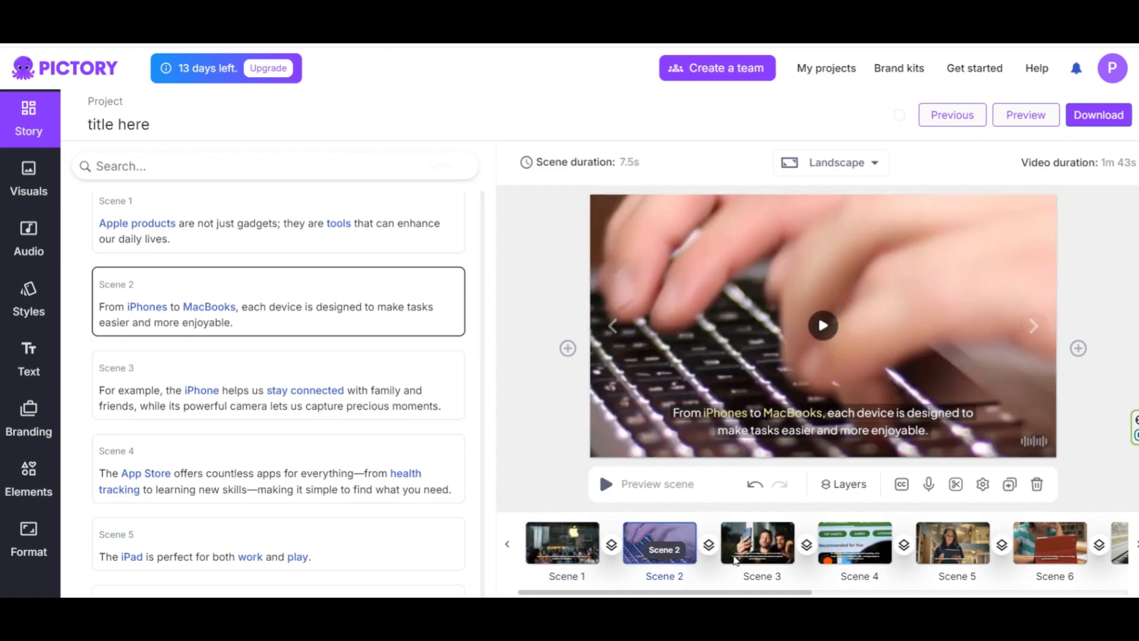
{"action": "left_click", "coordinate": [758, 545]}
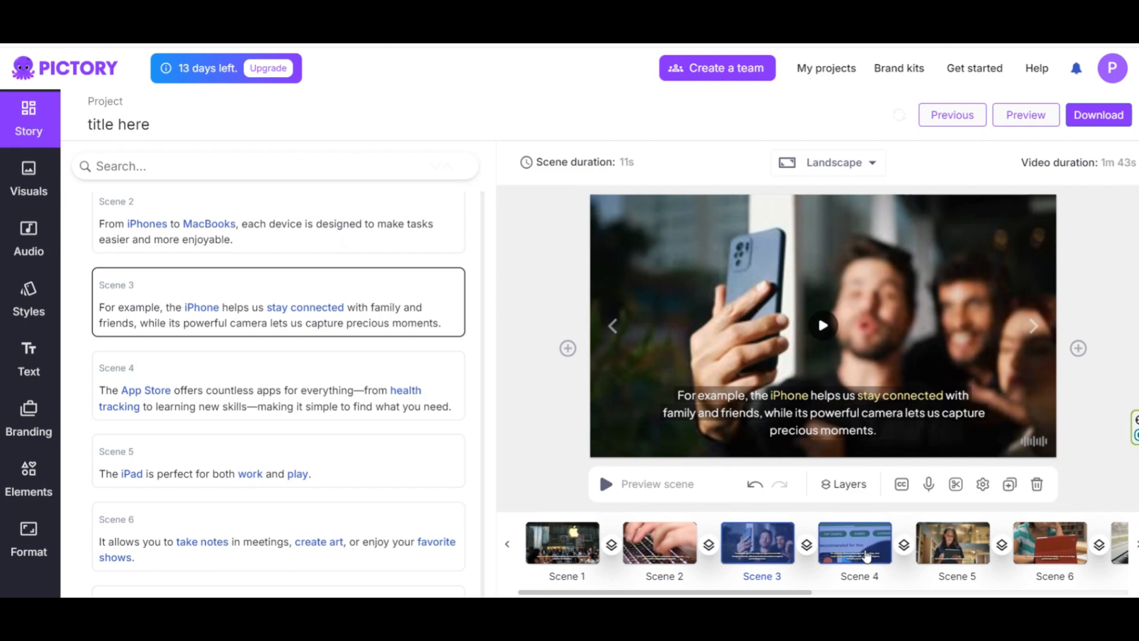
{"action": "left_click", "coordinate": [867, 555]}
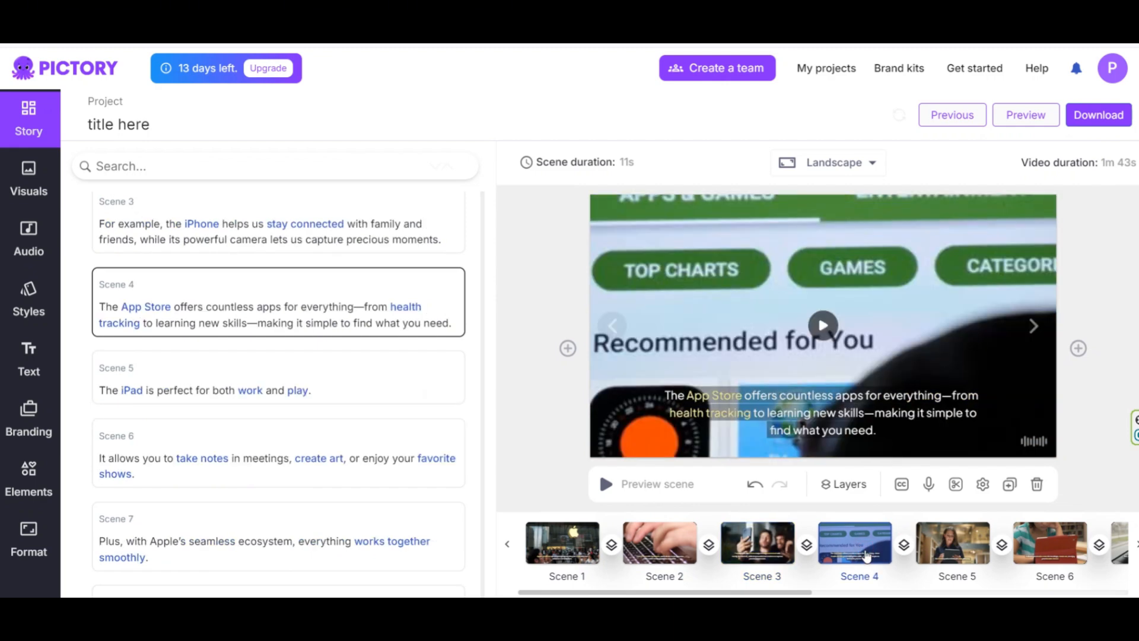
{"action": "left_click", "coordinate": [979, 561]}
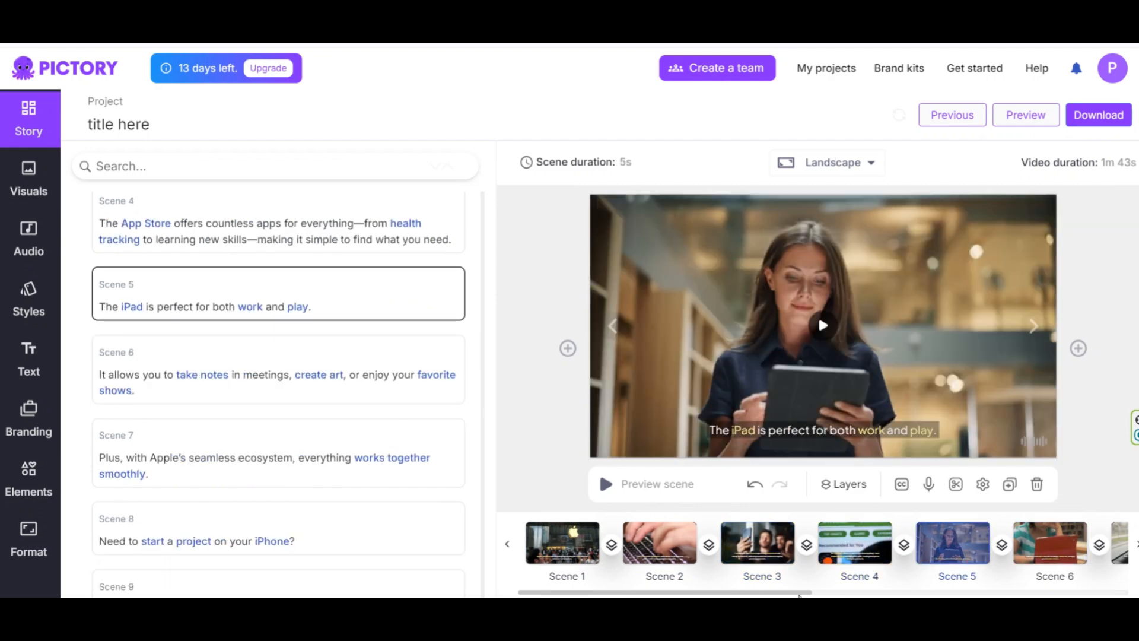
{"action": "left_click_drag", "start_coordinate": [792, 592], "coordinate": [989, 591]}
- Select scene 6's visual and search the visuals library for "ipad"
{"action": "left_click", "coordinate": [648, 546]}
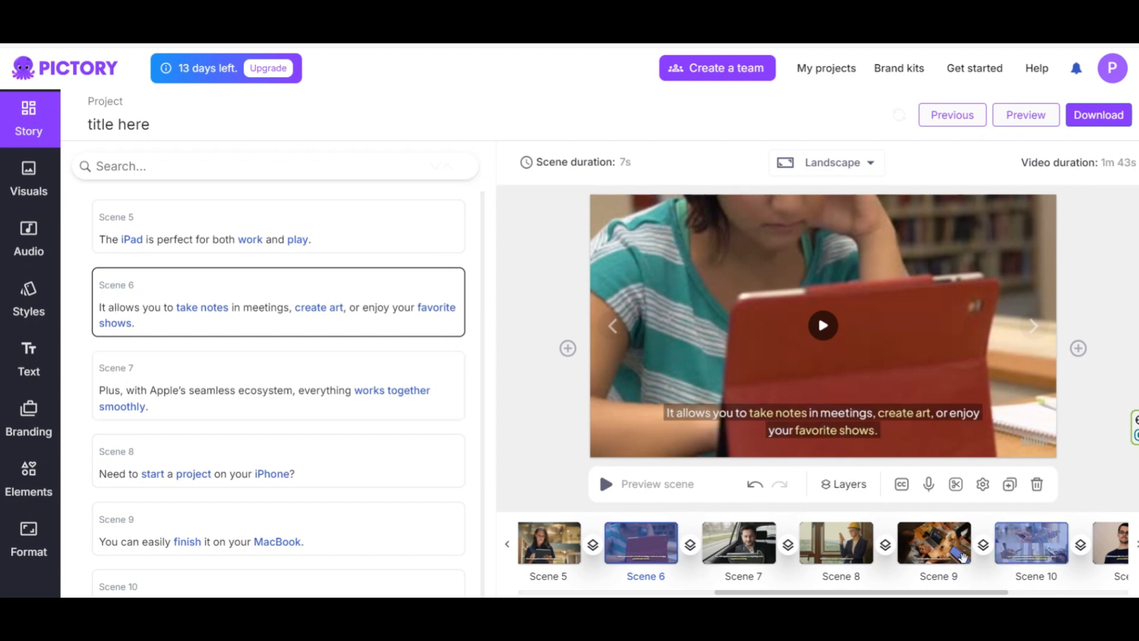
{"action": "left_click", "coordinate": [677, 305]}
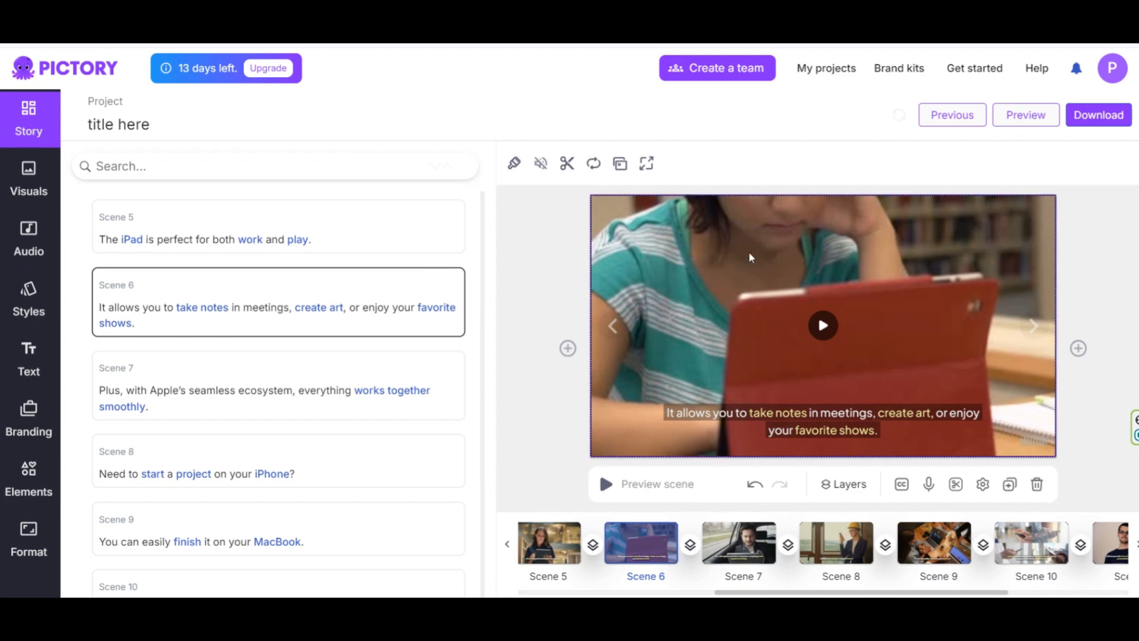
{"action": "left_click", "coordinate": [28, 187]}
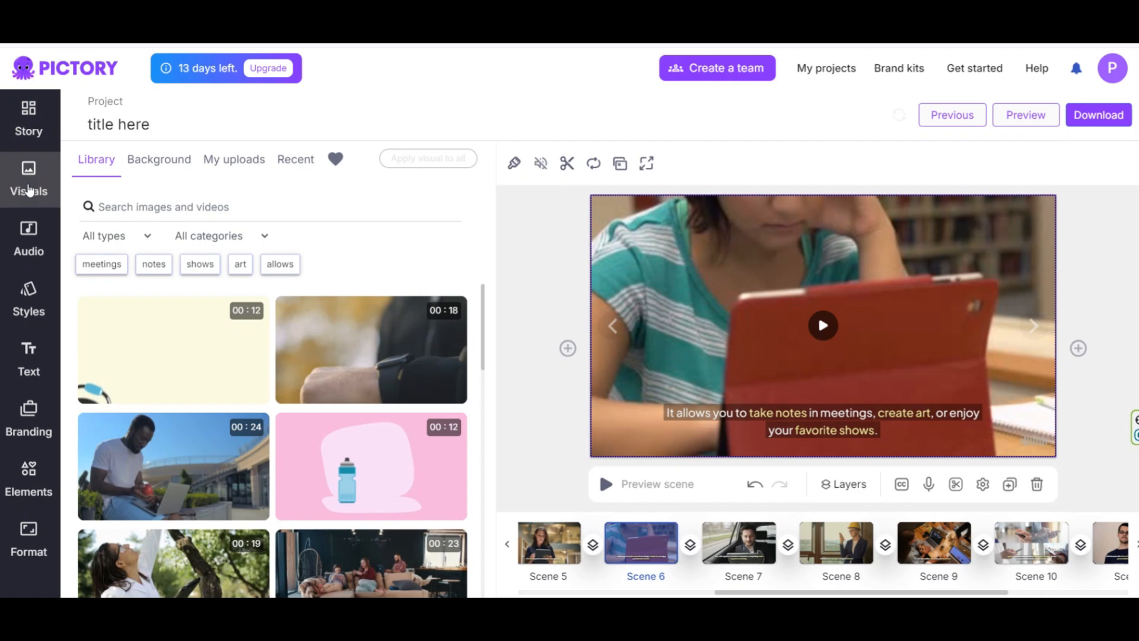
{"action": "left_click", "coordinate": [181, 205]}
{"action": "type", "text": "ipa"}
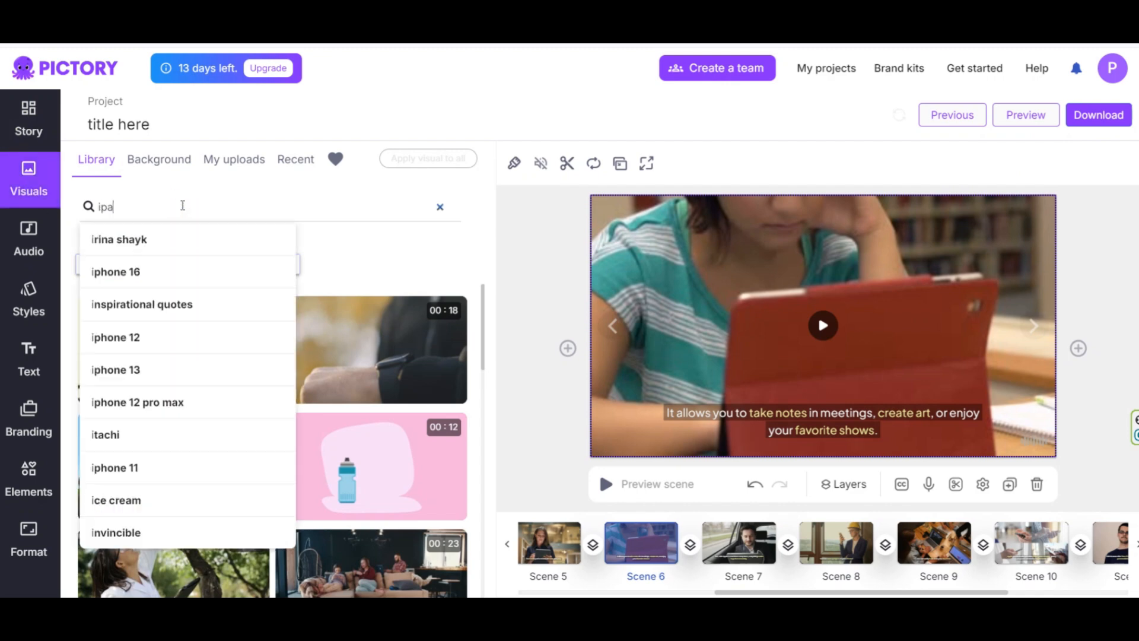
{"action": "type", "text": "d"}
{"action": "key", "text": "Return"}
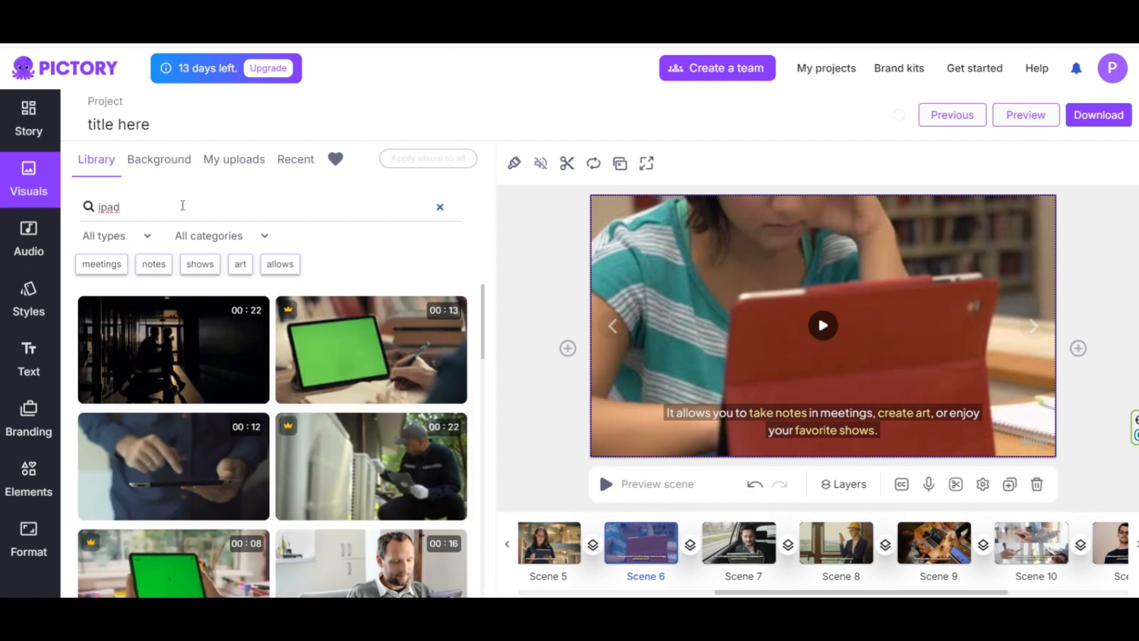
- Replace scene 6's visual with the 19-second clip of a woman on a sofa browsing a tablet
{"action": "scroll", "coordinate": [188, 321], "scroll_direction": "down", "scroll_amount": 4}
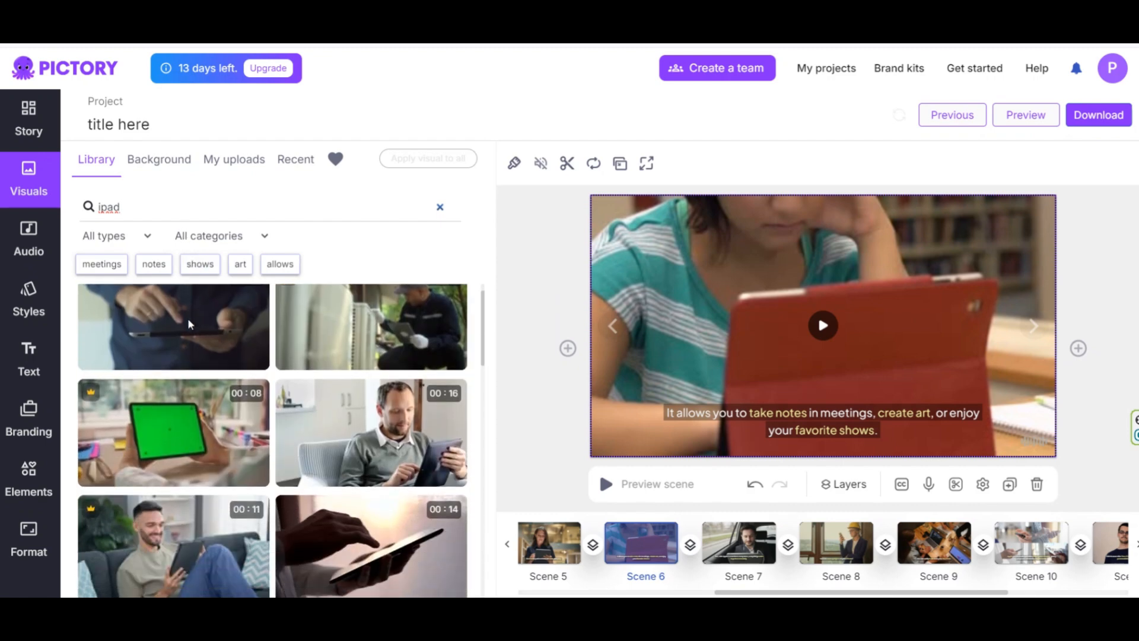
{"action": "scroll", "coordinate": [188, 323], "scroll_direction": "down", "scroll_amount": 5}
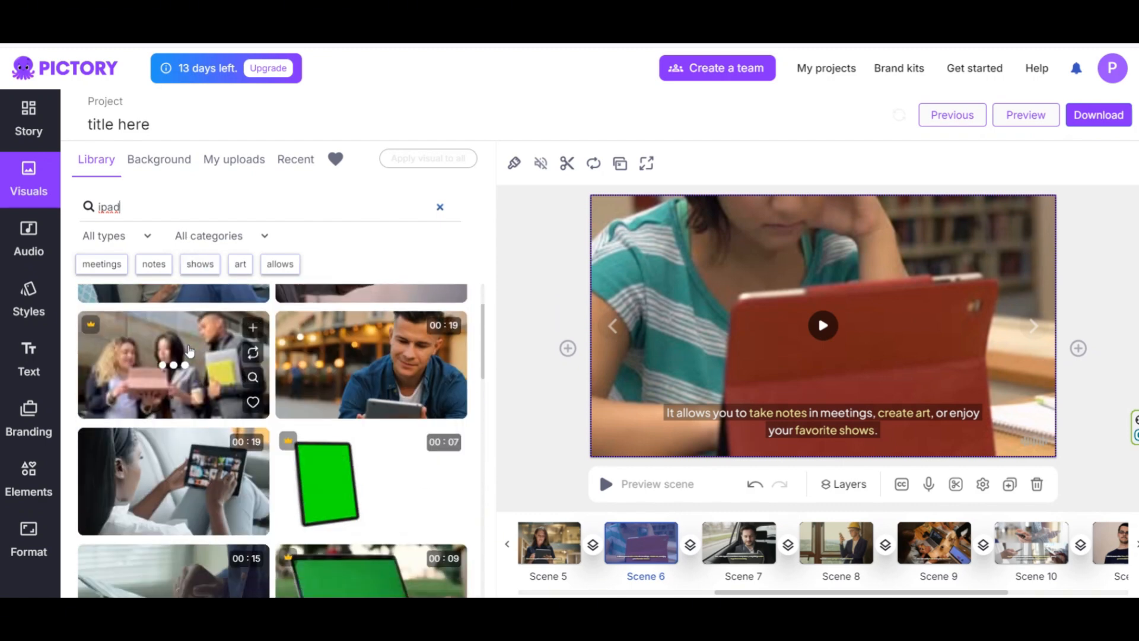
{"action": "scroll", "coordinate": [193, 370], "scroll_direction": "down", "scroll_amount": 1}
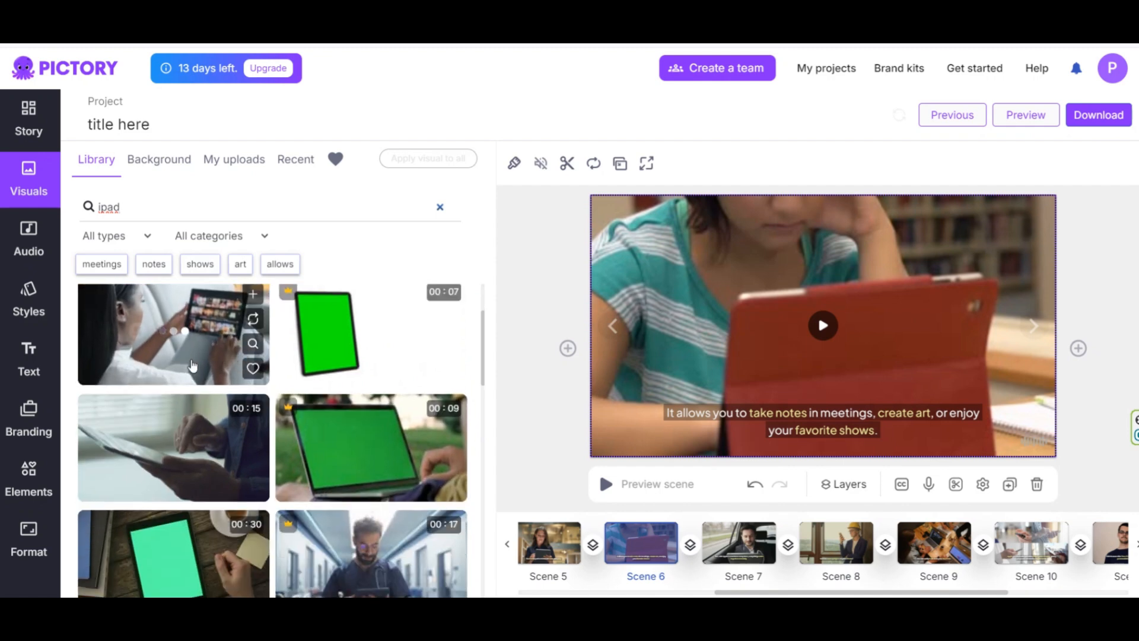
{"action": "scroll", "coordinate": [192, 366], "scroll_direction": "up", "scroll_amount": 1}
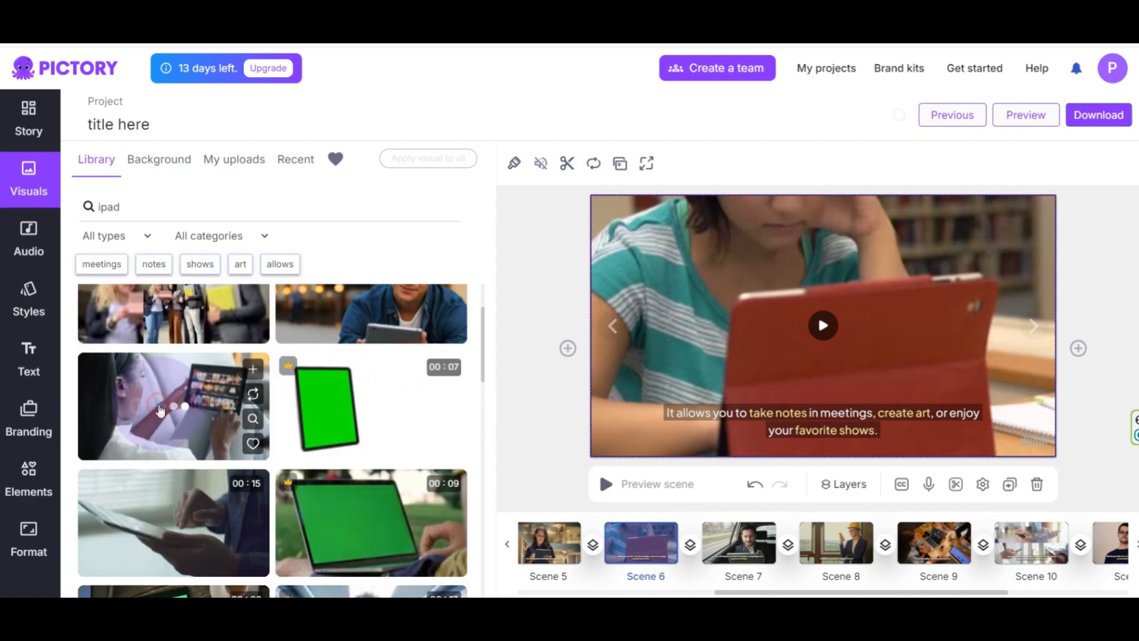
{"action": "left_click", "coordinate": [160, 409]}
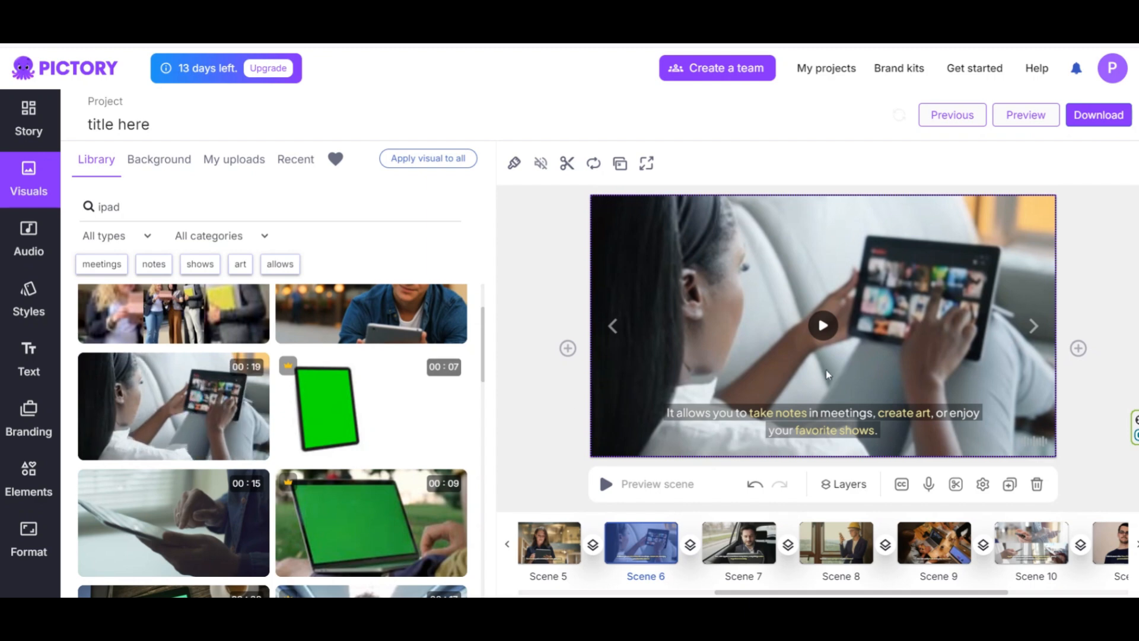
- Set scene 6's visual to the 15-second clip of a woman with a ponytail and denim shirt watching a tablet
{"action": "scroll", "coordinate": [212, 460], "scroll_direction": "down", "scroll_amount": 8}
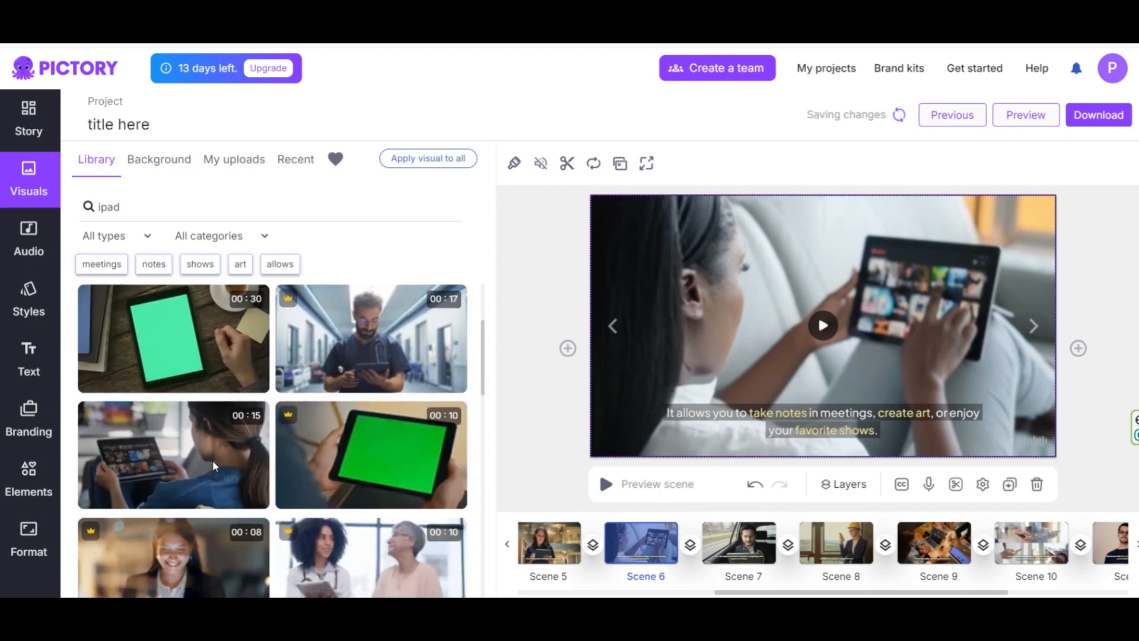
{"action": "left_click", "coordinate": [184, 408]}
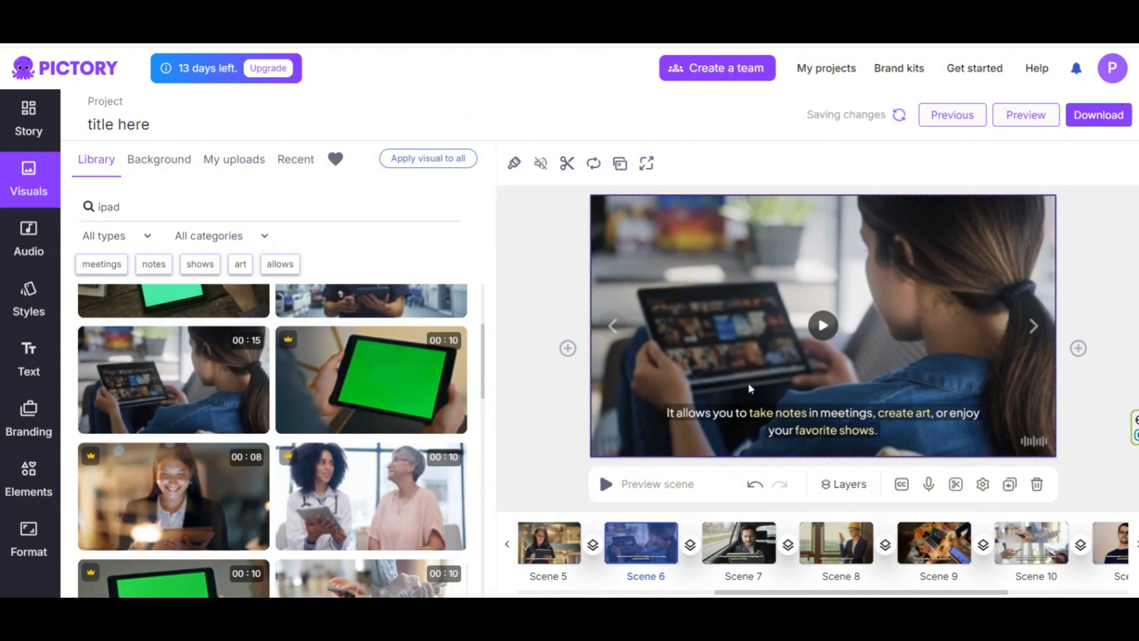
{"action": "scroll", "coordinate": [480, 481], "scroll_direction": "down", "scroll_amount": 4}
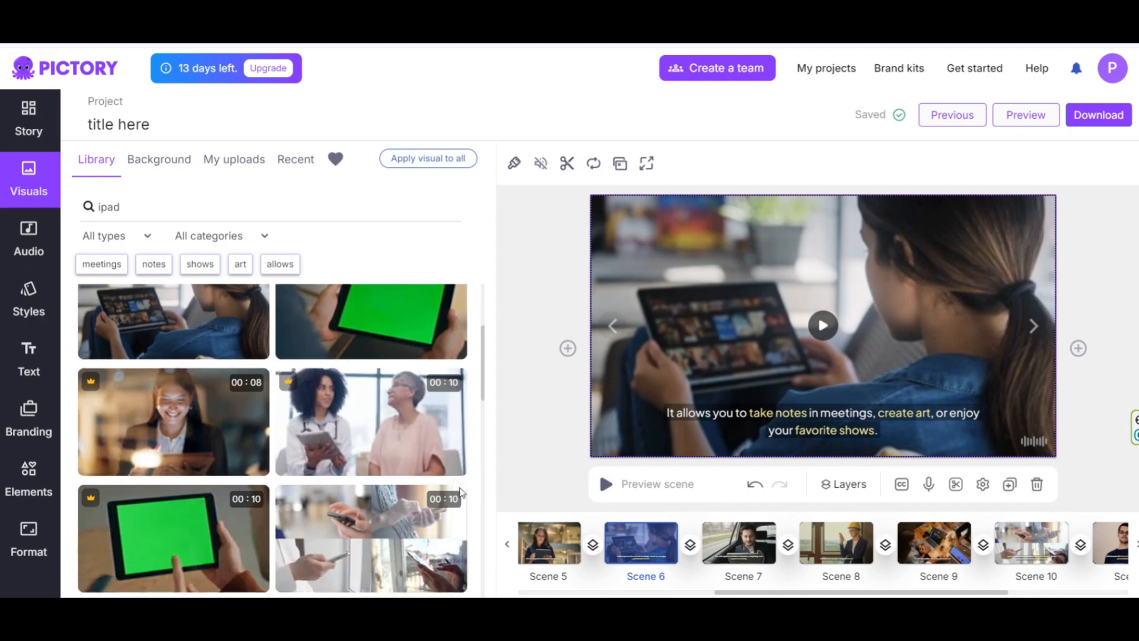
{"action": "left_click", "coordinate": [484, 393]}
{"action": "left_click_drag", "start_coordinate": [484, 393], "coordinate": [479, 293]}
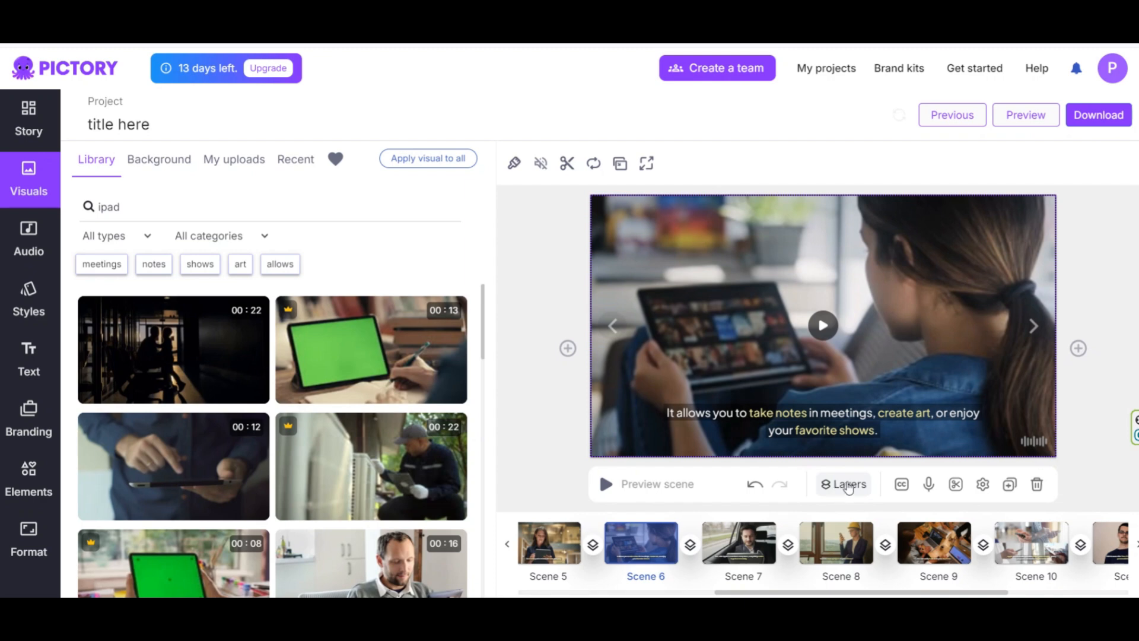
- Turn scene 6's background clip into a layer, shrink it to about half the frame width, and place it in the lower-right area
{"action": "left_click", "coordinate": [706, 294]}
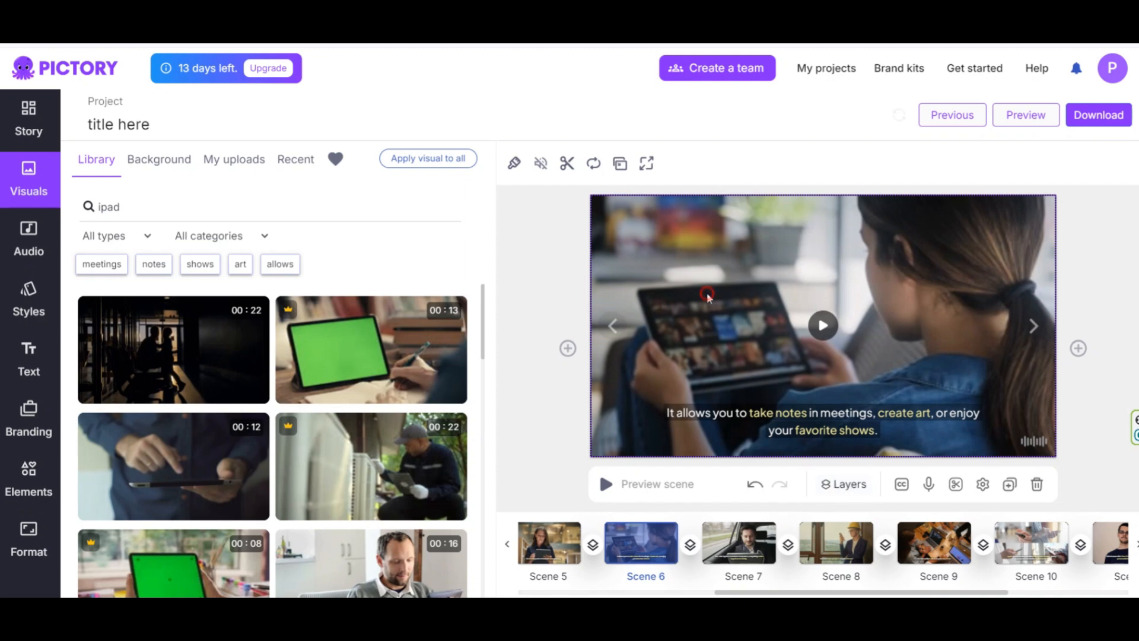
{"action": "left_click", "coordinate": [620, 164]}
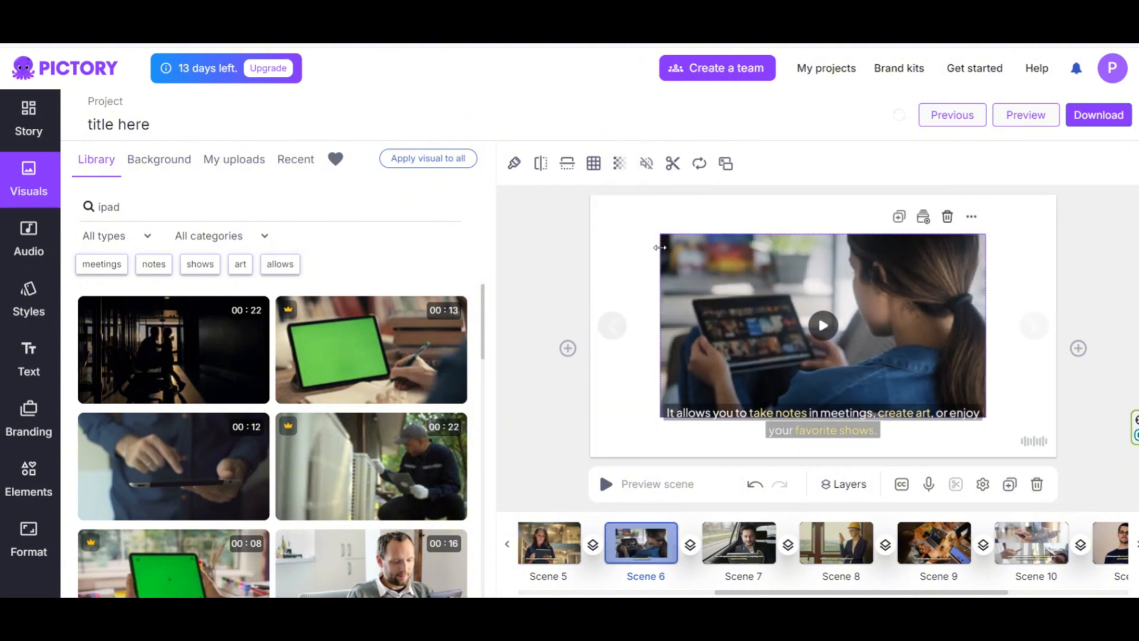
{"action": "left_click_drag", "start_coordinate": [986, 324], "coordinate": [989, 354]}
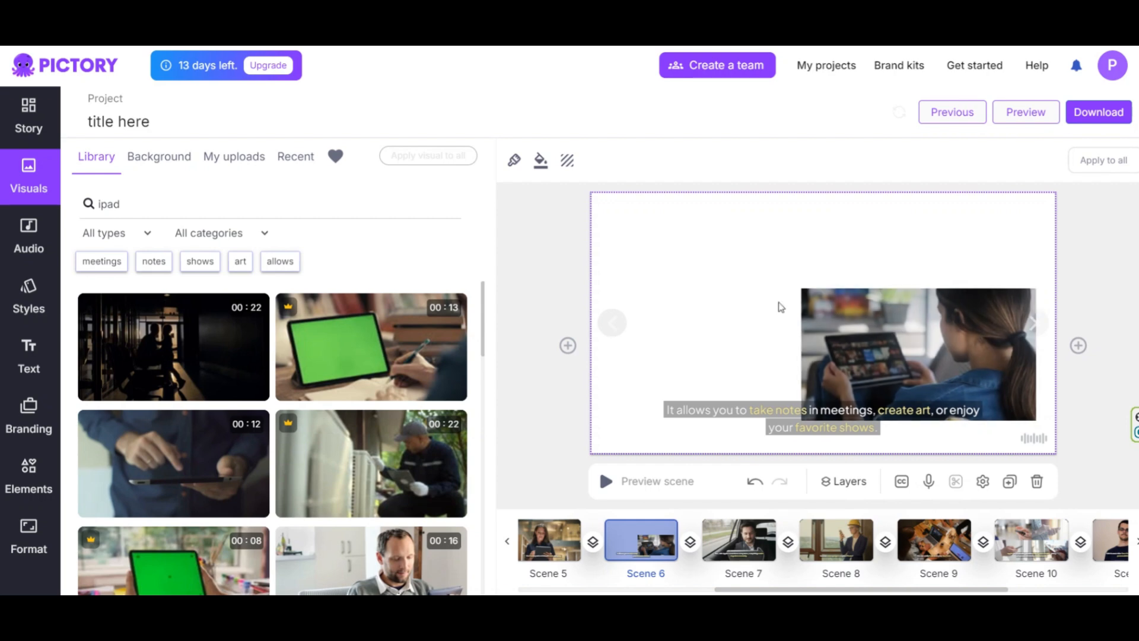
{"action": "left_click", "coordinate": [916, 352]}
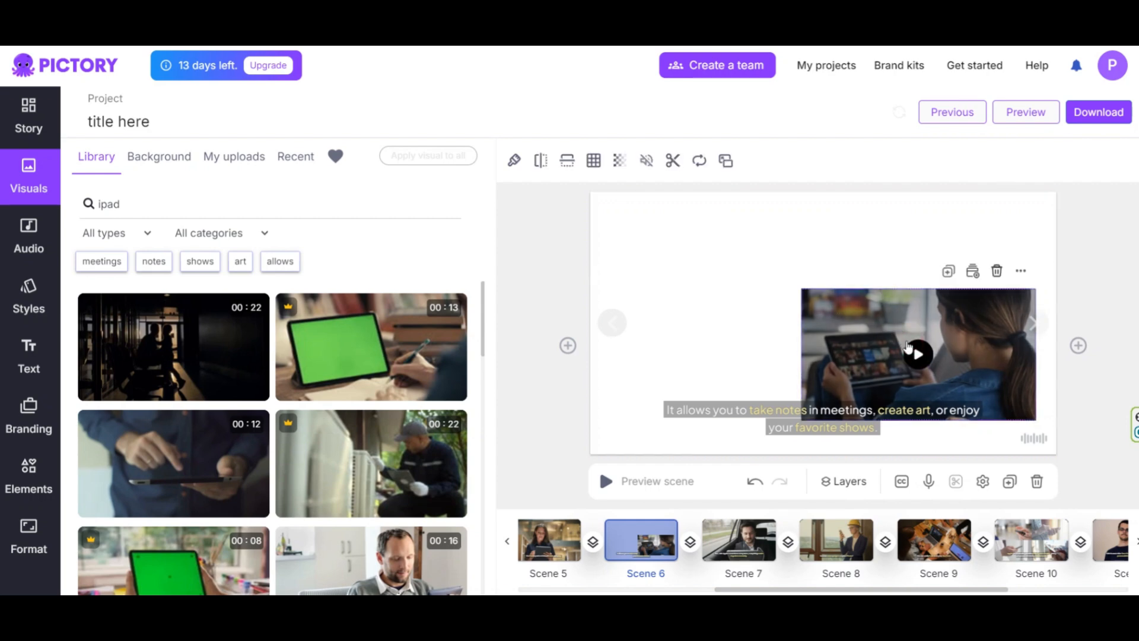
{"action": "left_click_drag", "start_coordinate": [959, 337], "coordinate": [956, 337]}
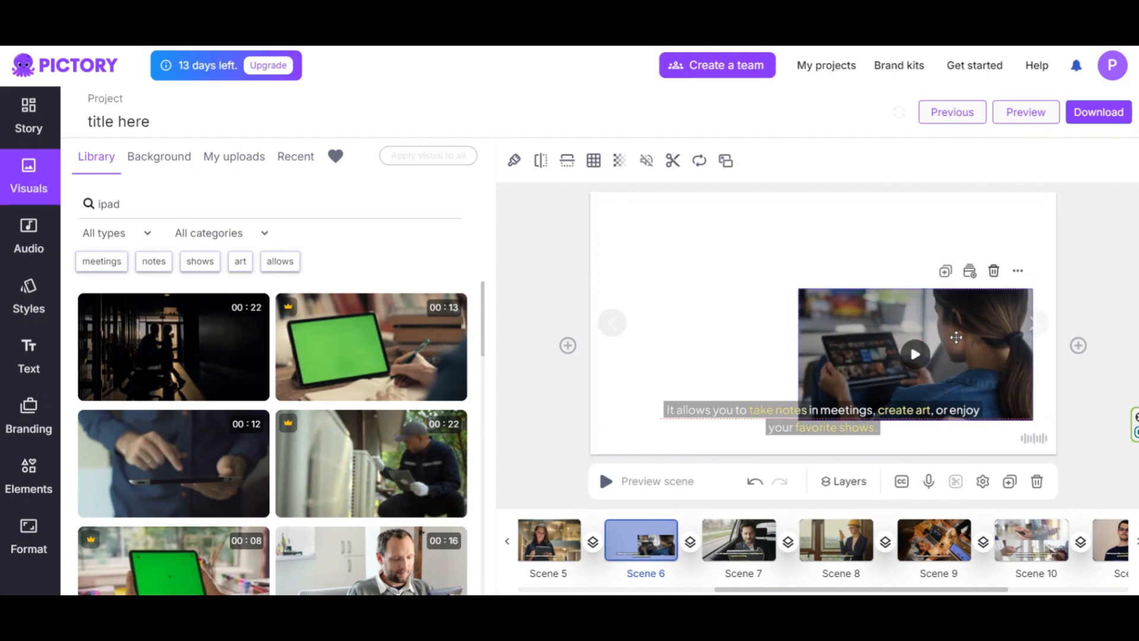
- Add the 11-second clip of a man on a couch with a tablet as a layer in the upper-left area of scene 6
{"action": "left_click", "coordinate": [228, 157]}
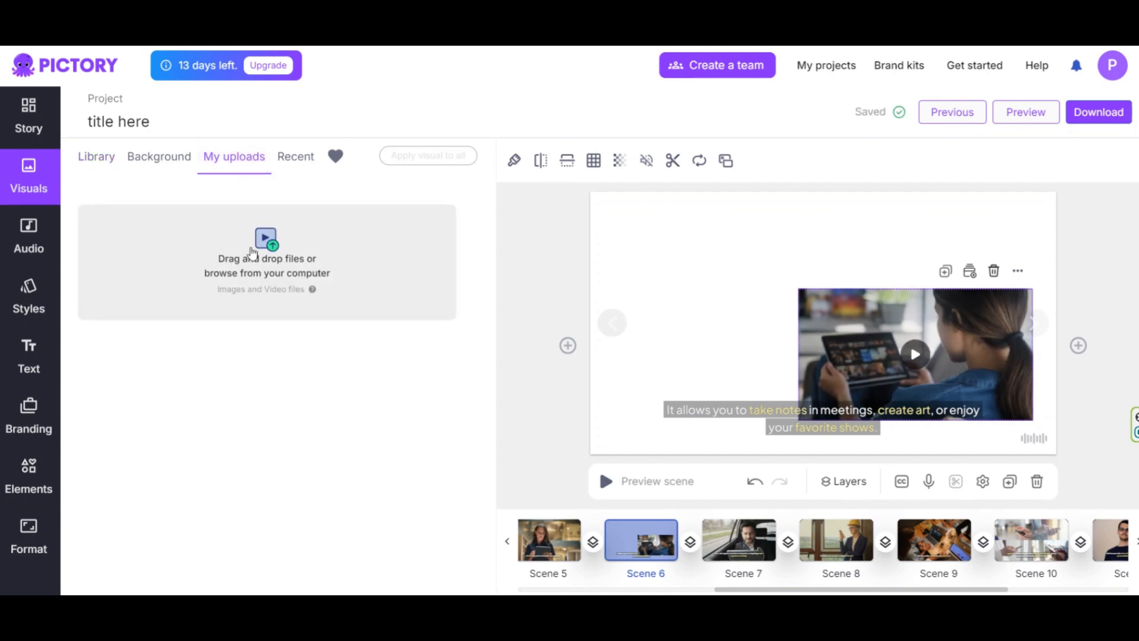
{"action": "scroll", "coordinate": [164, 408], "scroll_direction": "down", "scroll_amount": 5}
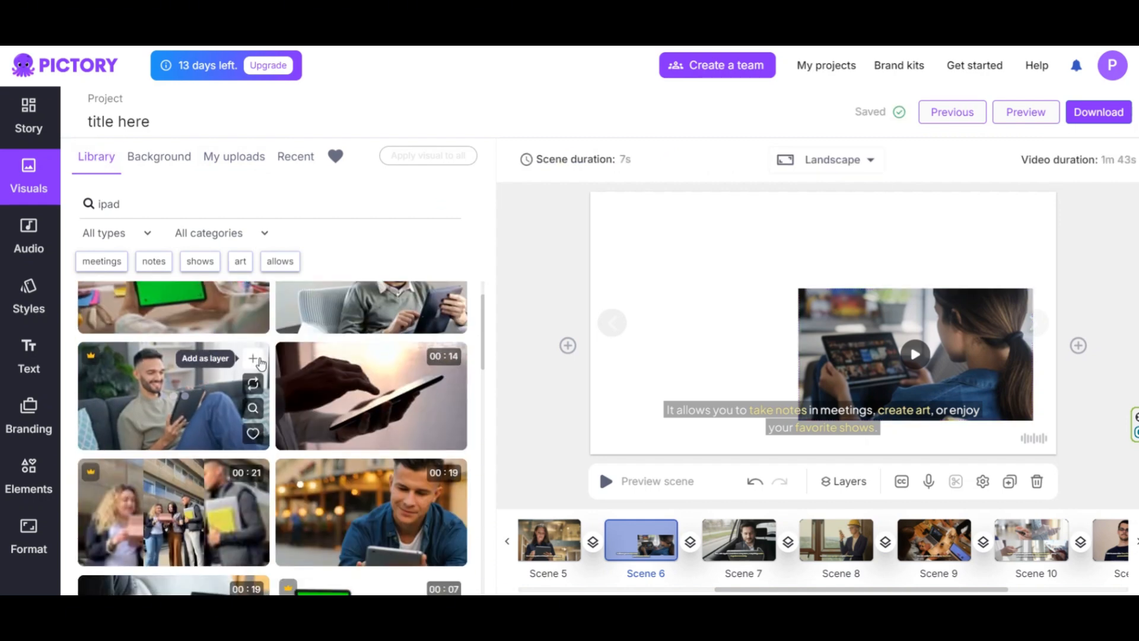
{"action": "left_click", "coordinate": [255, 360]}
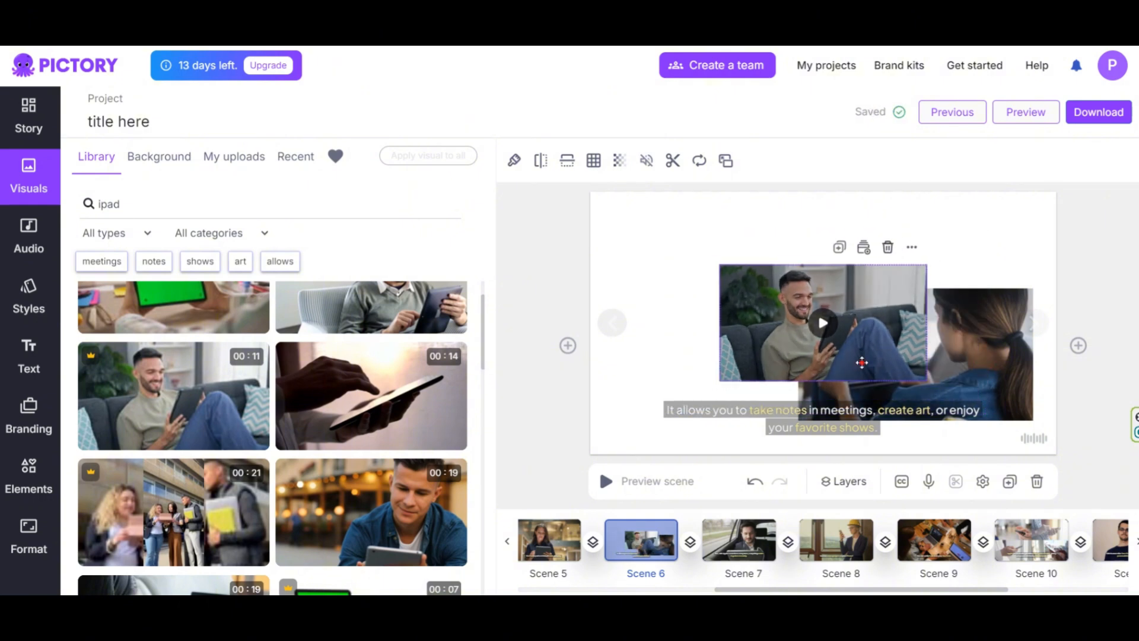
{"action": "left_click_drag", "start_coordinate": [861, 362], "coordinate": [757, 323]}
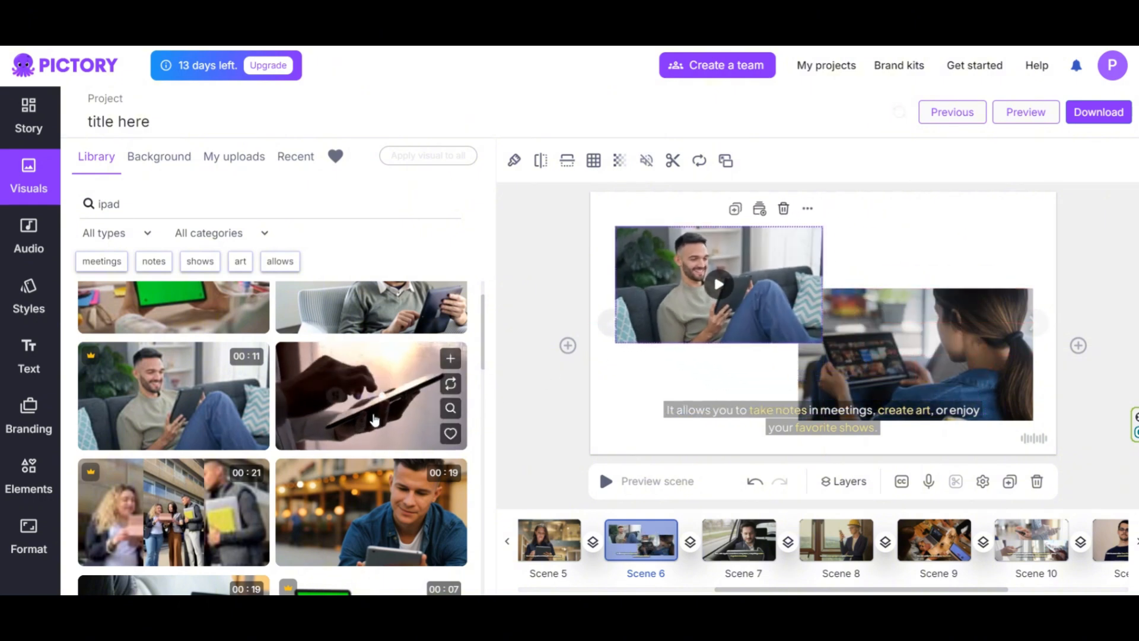
- Add the 14-second clip of hands using a tablet as a third layer and shrink it in the middle of scene 6
{"action": "left_click", "coordinate": [450, 358]}
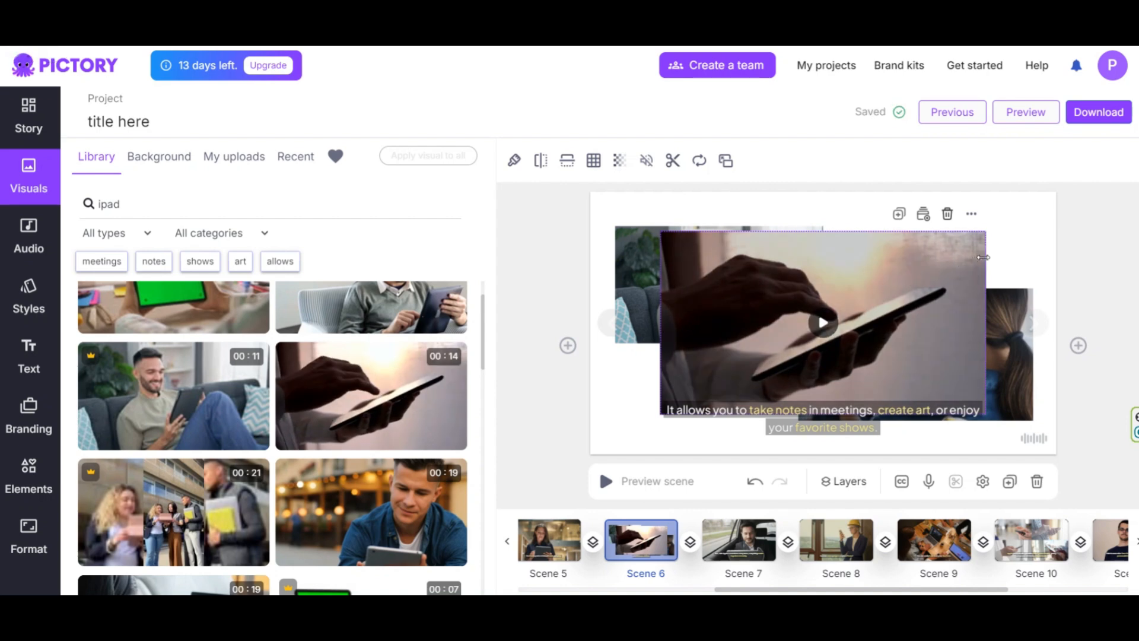
{"action": "left_click_drag", "start_coordinate": [982, 257], "coordinate": [920, 259]}
{"action": "left_click", "coordinate": [955, 227]}
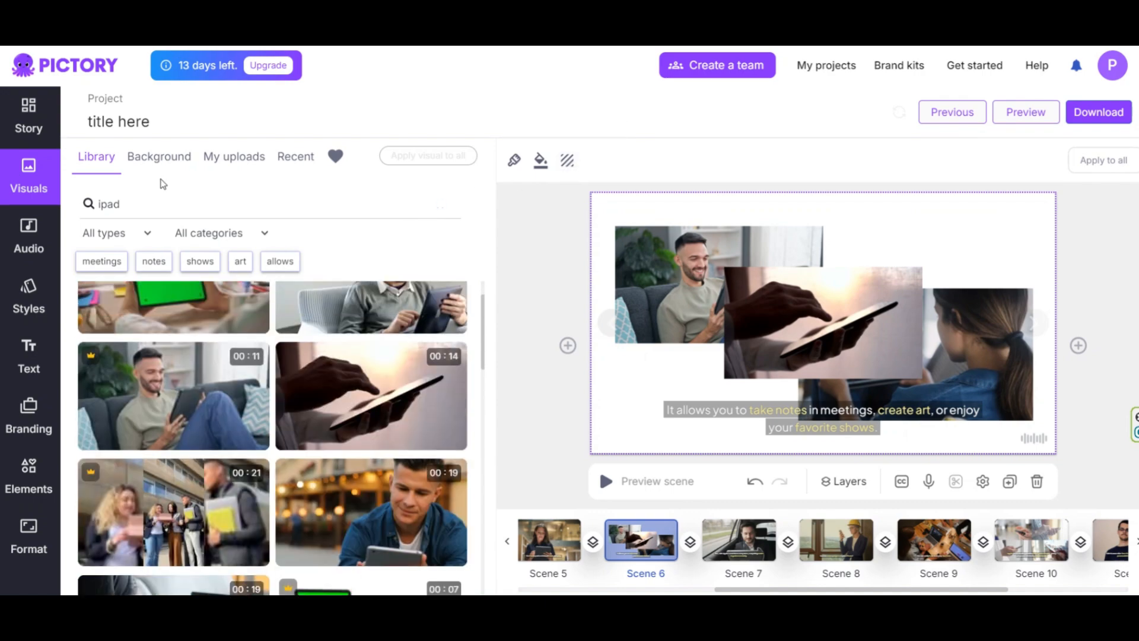
- Search the library for "black background" and apply the 50-second purple smoke clip as scene 6's background
{"action": "left_click", "coordinate": [168, 157]}
{"action": "scroll", "coordinate": [258, 386], "scroll_direction": "down", "scroll_amount": 1}
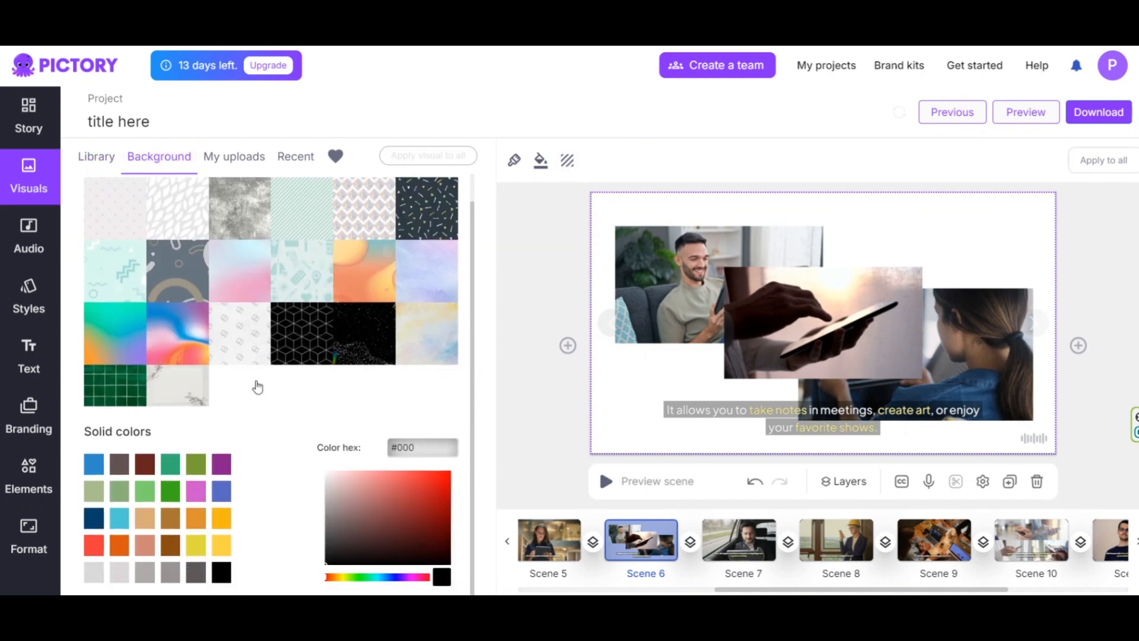
{"action": "left_click", "coordinate": [96, 157]}
{"action": "double_click", "coordinate": [188, 209]}
{"action": "type", "text": "bl"}
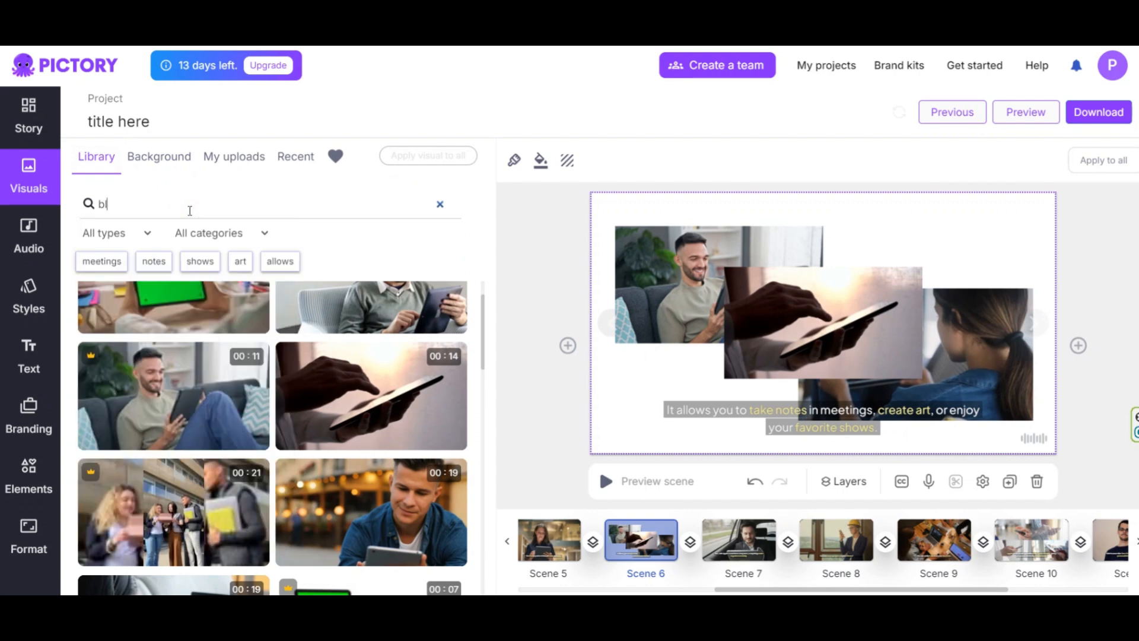
{"action": "type", "text": "ack background"}
{"action": "key", "text": "Return"}
{"action": "left_click", "coordinate": [185, 473]}
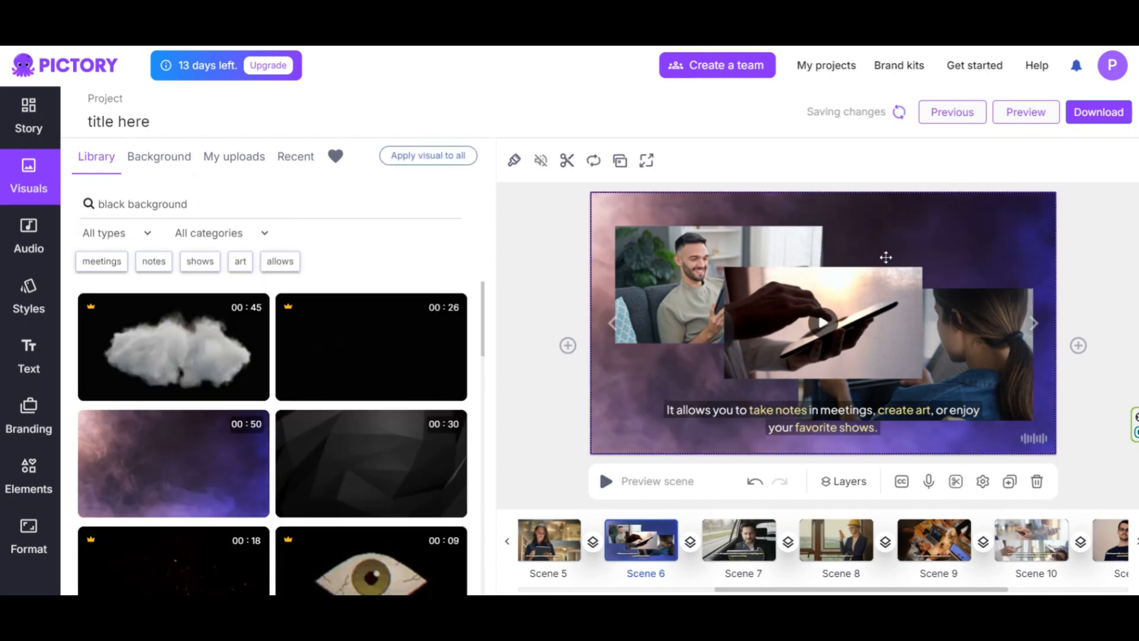
- Rearrange scene 6's layers, moving the ponytailed woman's clip up along the right side and the hands clip down to the lower centre
{"action": "scroll", "coordinate": [178, 463], "scroll_direction": "down", "scroll_amount": 5}
{"action": "scroll", "coordinate": [214, 520], "scroll_direction": "down", "scroll_amount": 1}
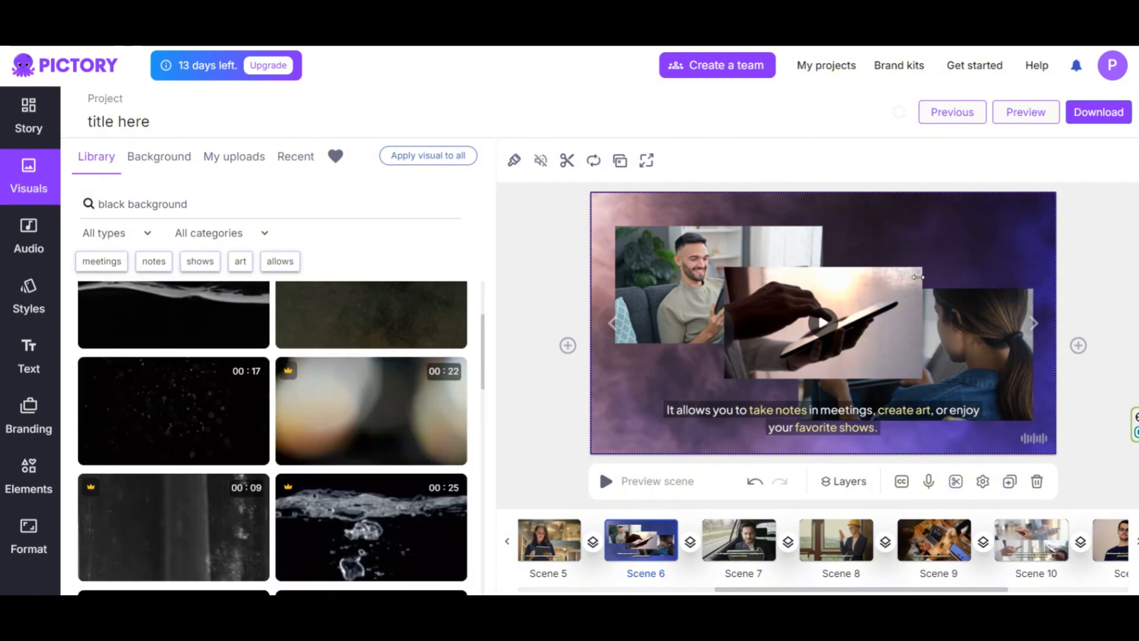
{"action": "left_click", "coordinate": [943, 295]}
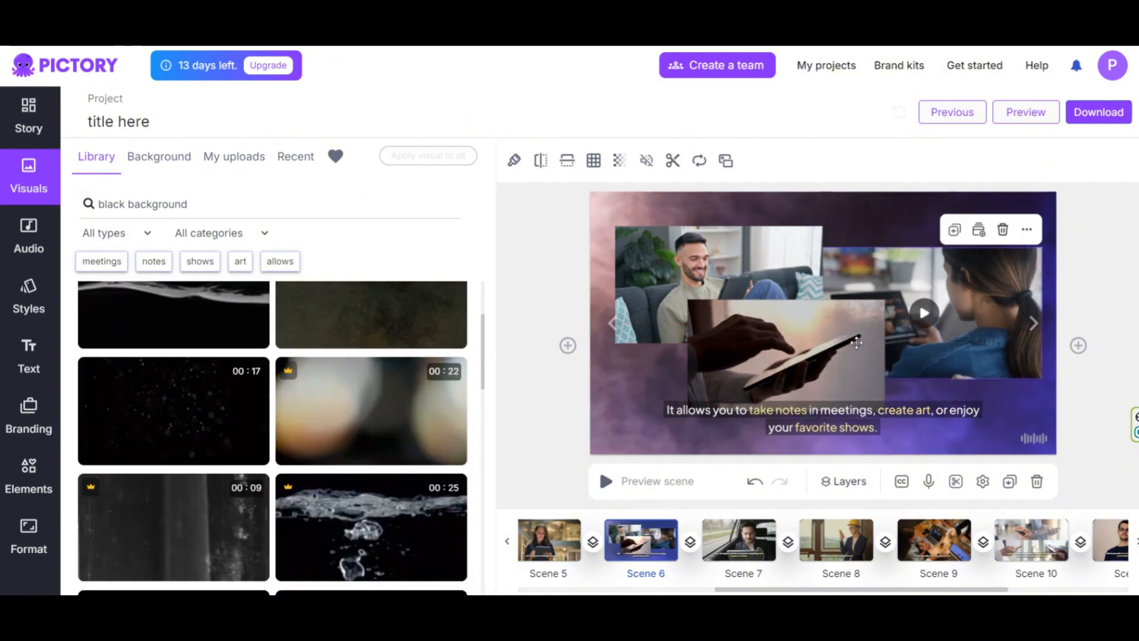
{"action": "left_click", "coordinate": [815, 421]}
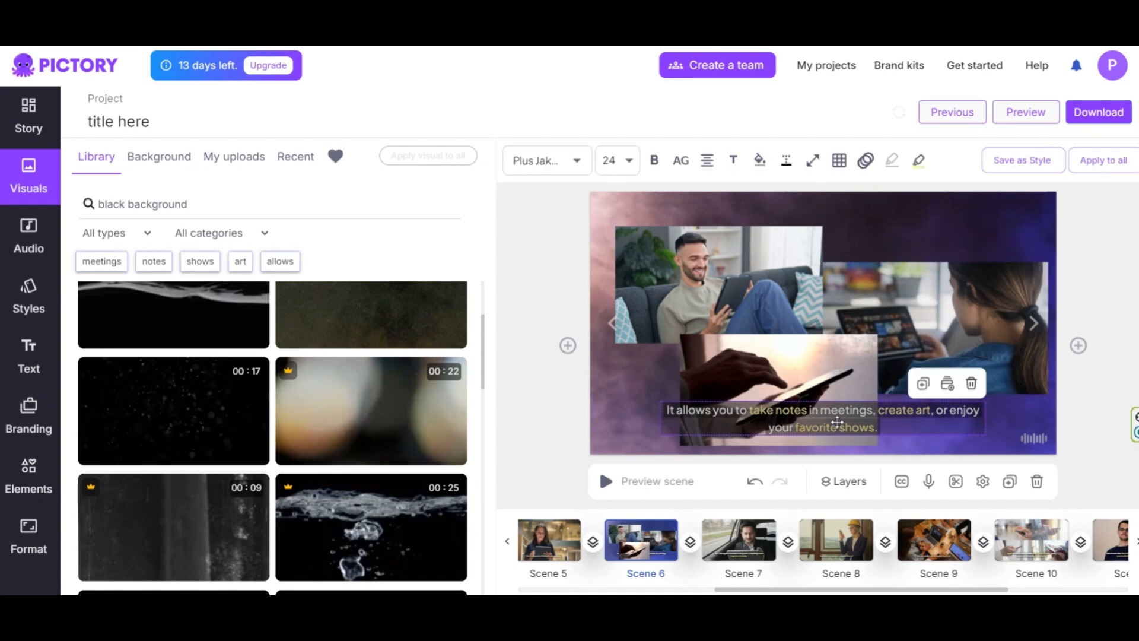
- Try hiding the caption text on scene 6 and on all scenes, and undo the hiding
{"action": "left_click", "coordinate": [900, 482]}
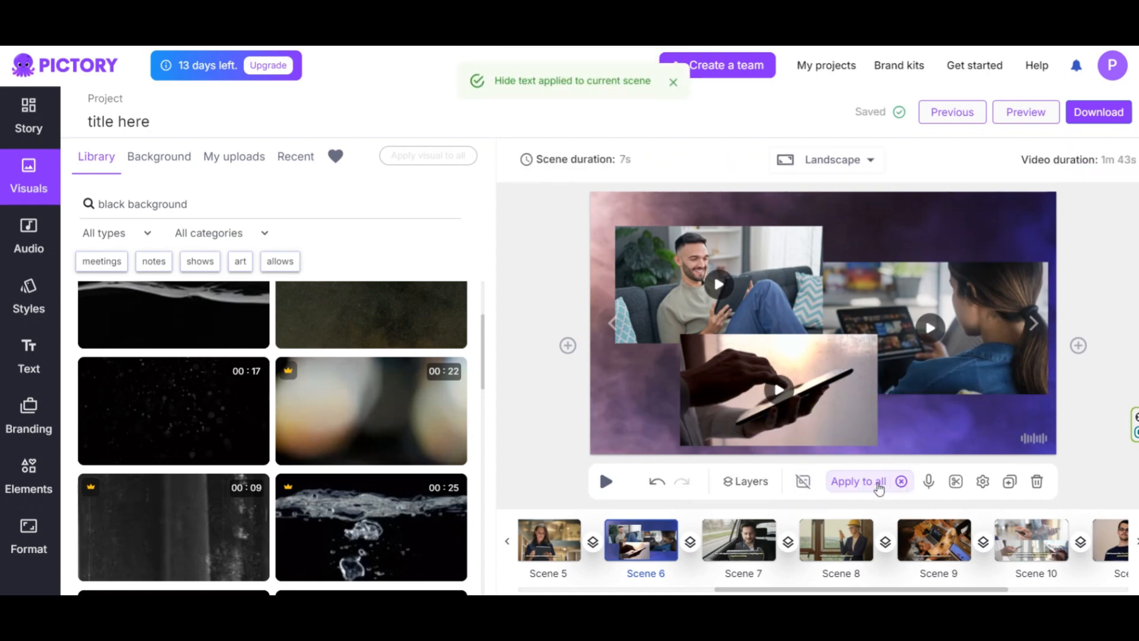
{"action": "left_click", "coordinate": [857, 481]}
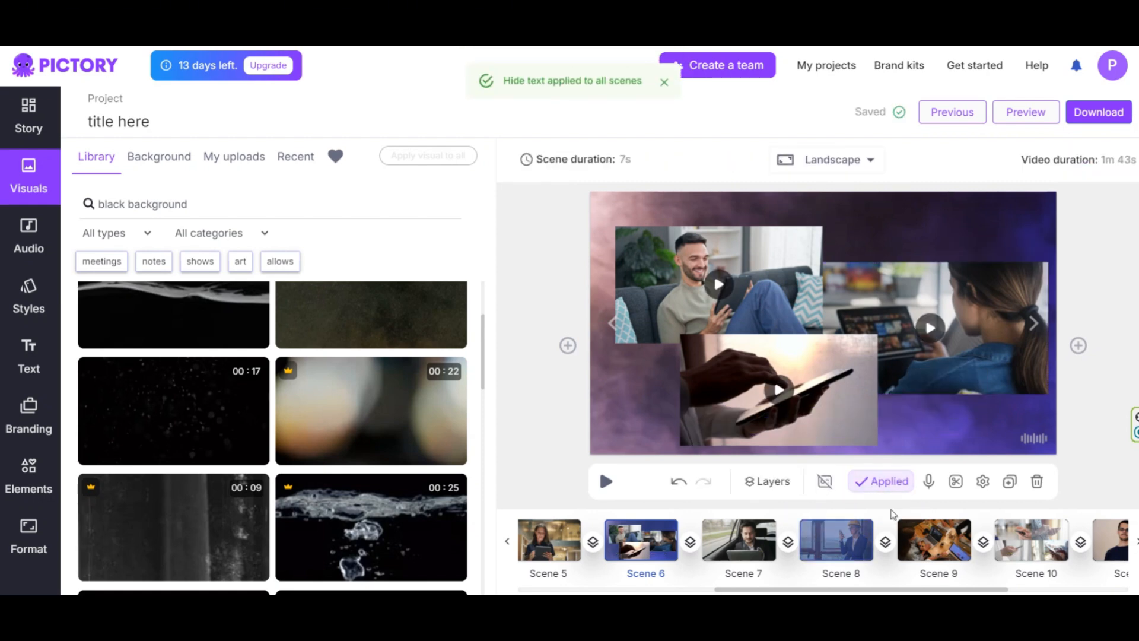
{"action": "left_click", "coordinate": [676, 483]}
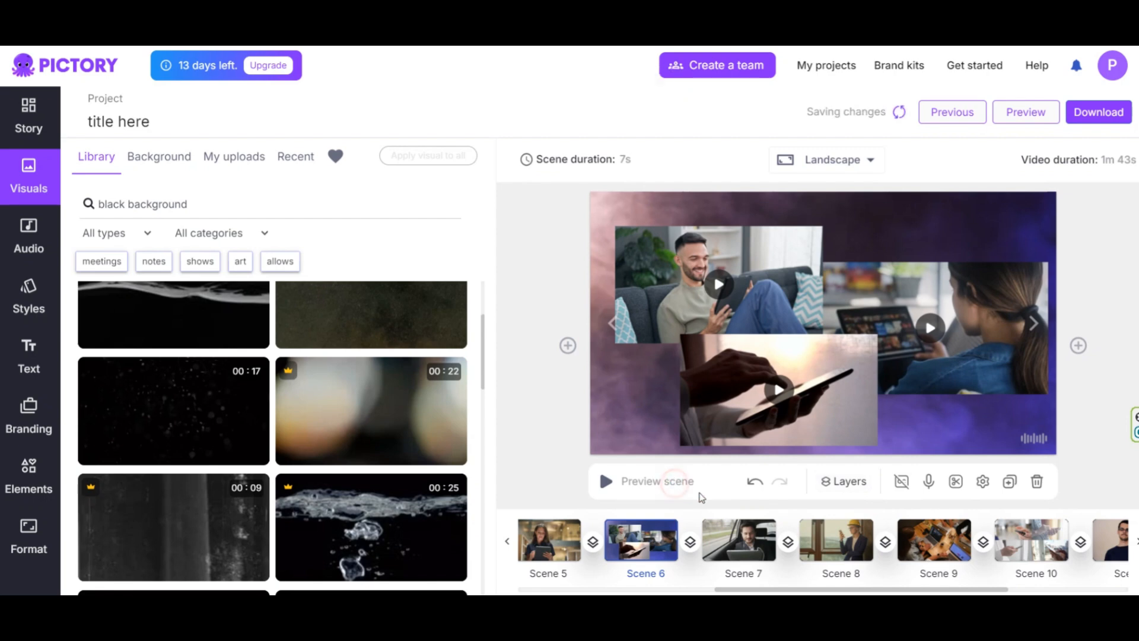
{"action": "left_click", "coordinate": [754, 490]}
{"action": "left_click", "coordinate": [753, 486]}
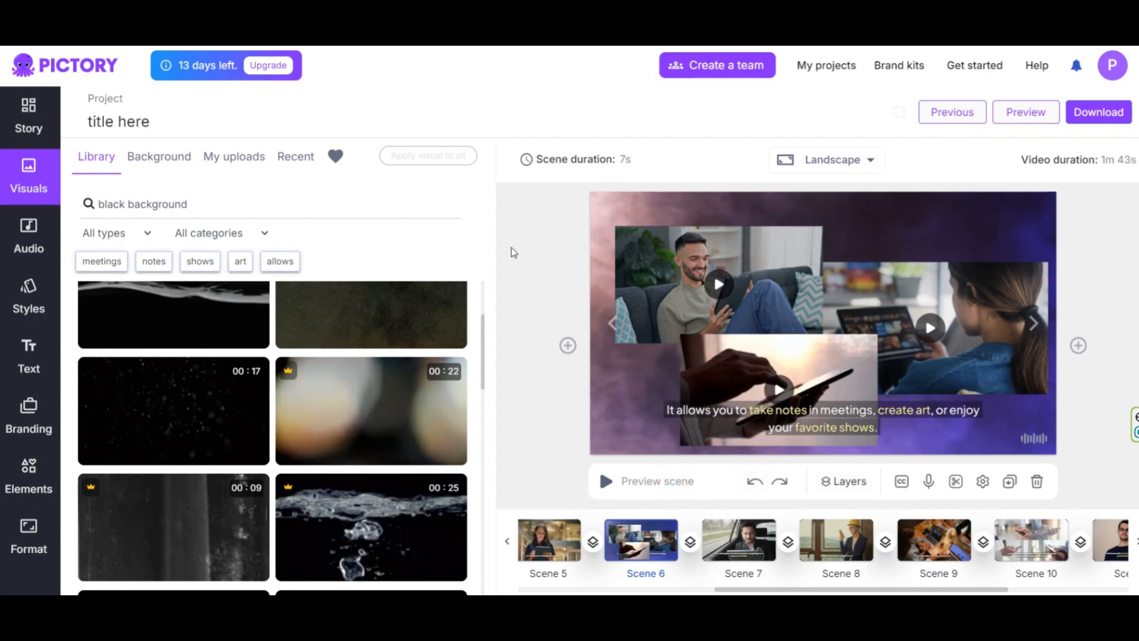
- Apply the Luxe text style to scene 6's caption and set its font size to 22
{"action": "left_click", "coordinate": [17, 310]}
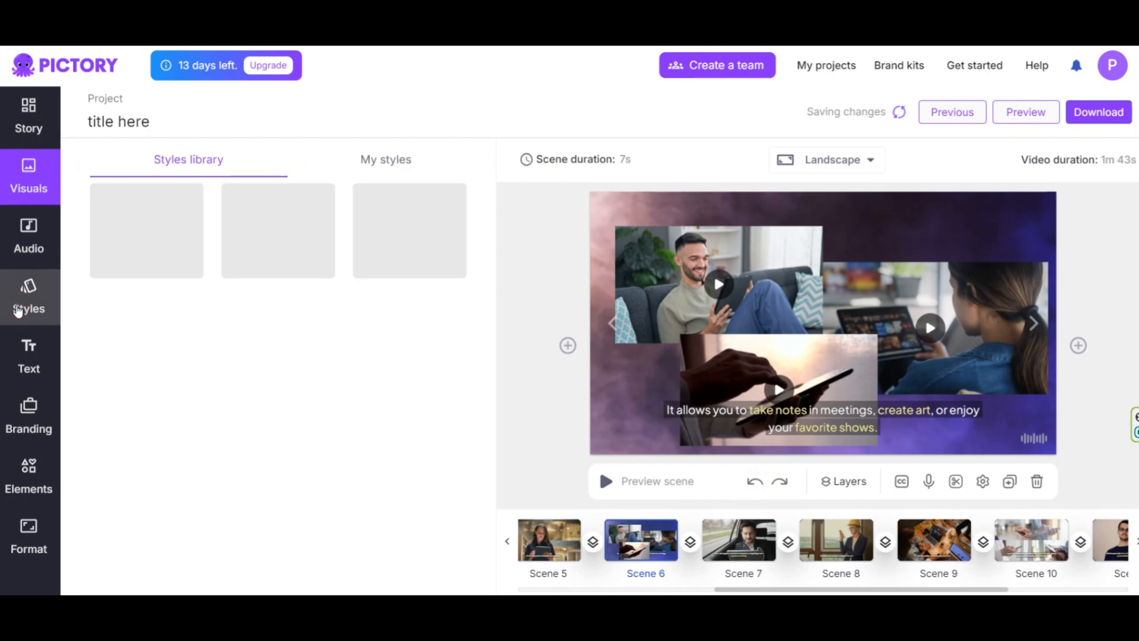
{"action": "scroll", "coordinate": [256, 313], "scroll_direction": "down", "scroll_amount": 5}
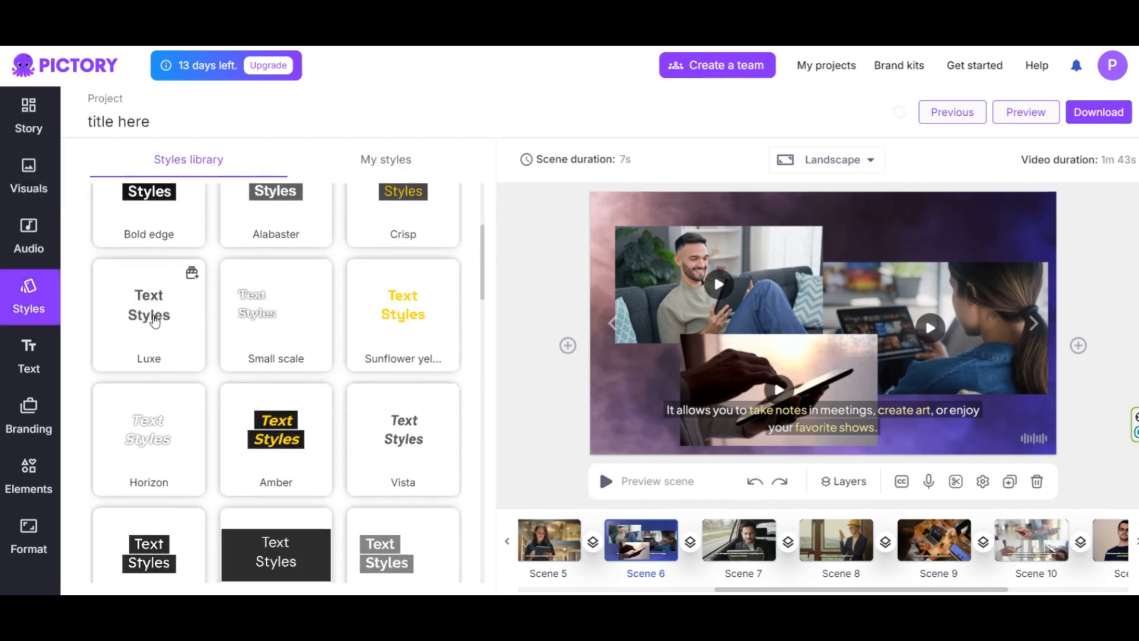
{"action": "left_click", "coordinate": [155, 321]}
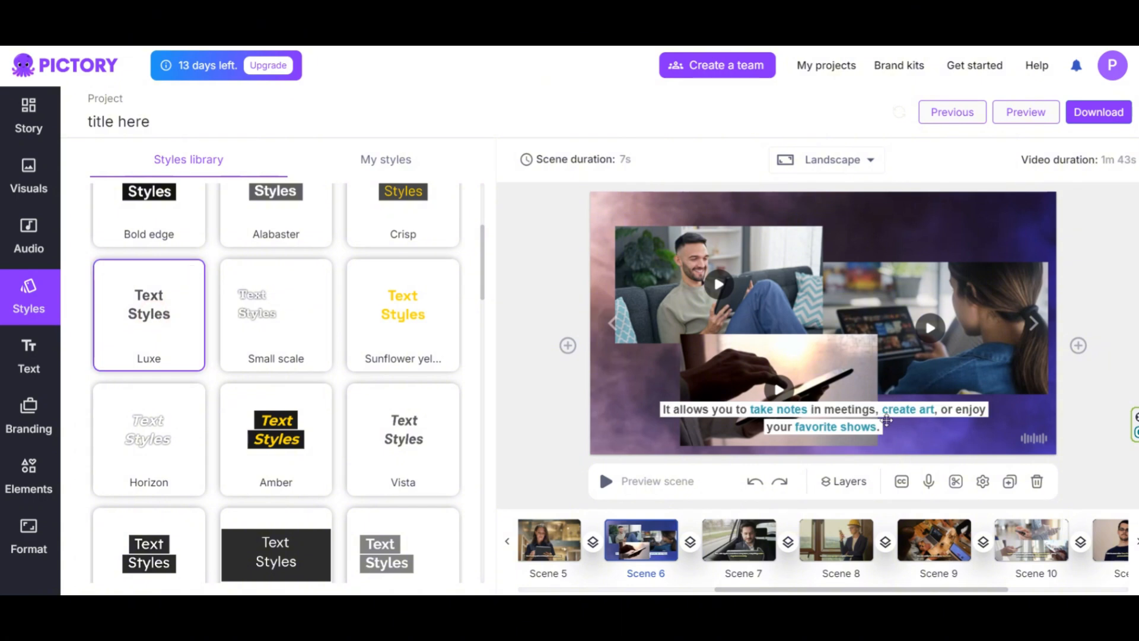
{"action": "left_click", "coordinate": [886, 420]}
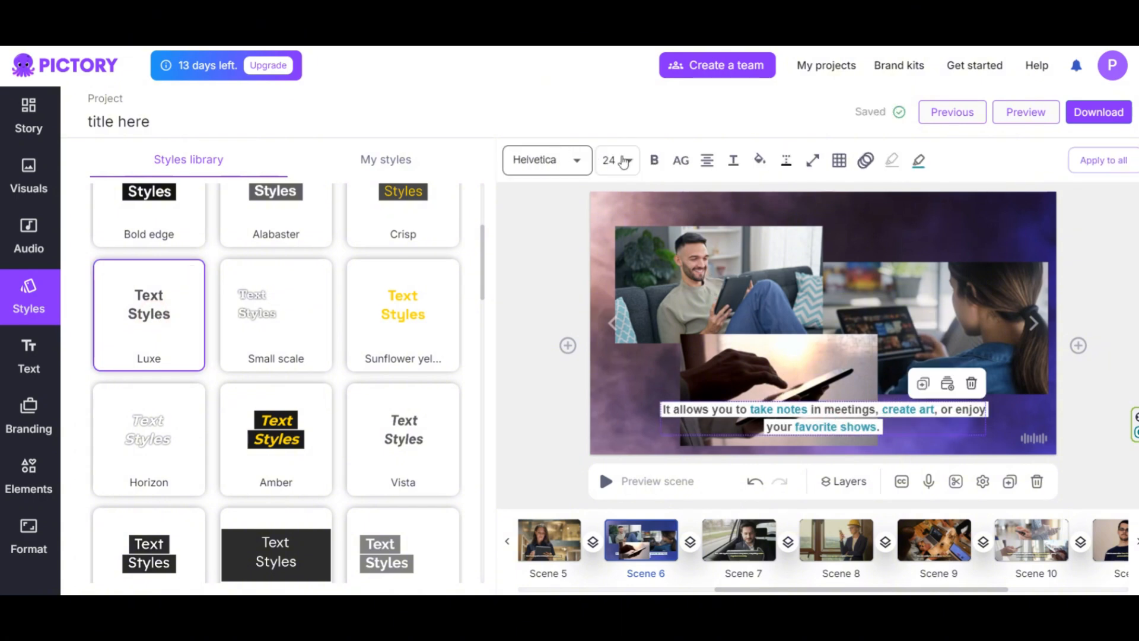
{"action": "left_click", "coordinate": [633, 160]}
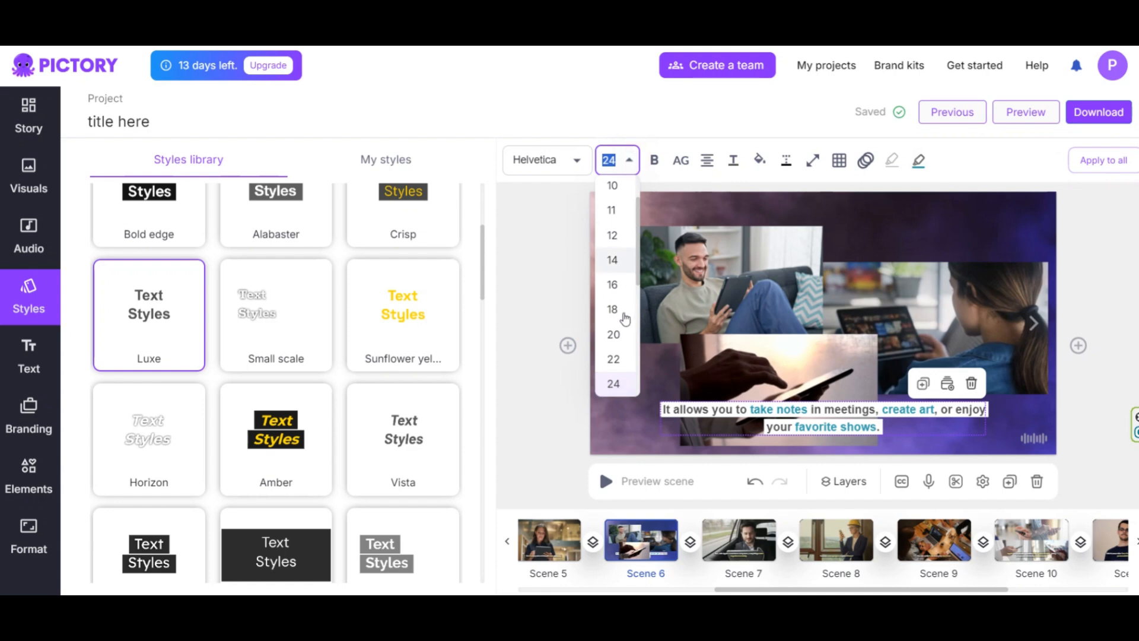
{"action": "left_click", "coordinate": [617, 358]}
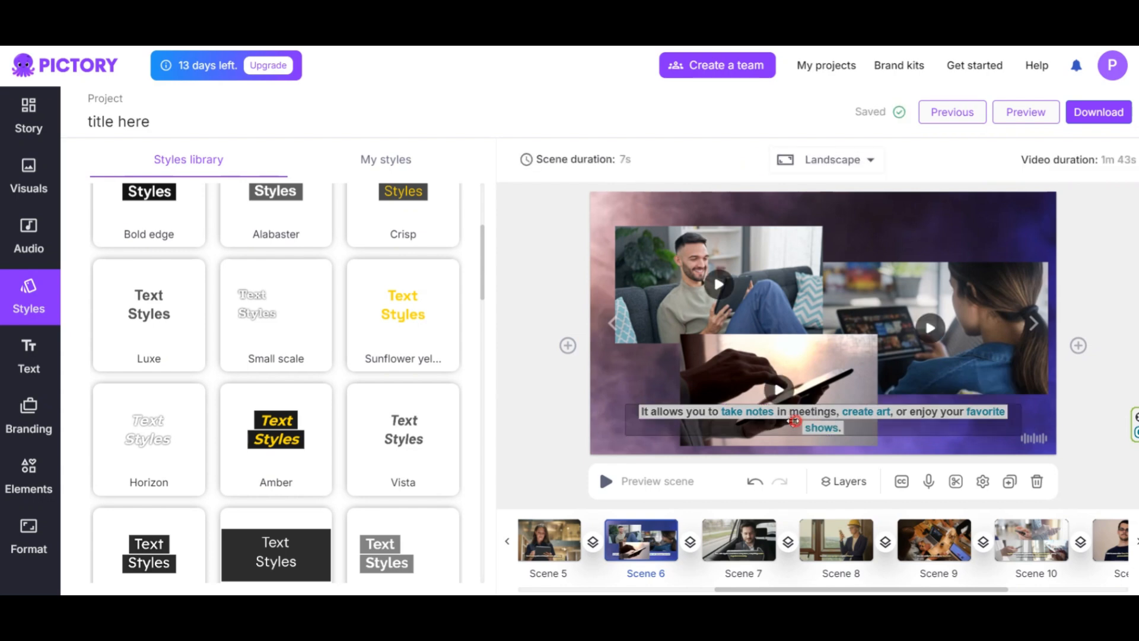
- Shift scene 6's caption slightly left and widen its box to fit one line, applying the caption formatting to all scenes
{"action": "left_click_drag", "start_coordinate": [793, 420], "coordinate": [776, 420]}
{"action": "left_click", "coordinate": [998, 422]}
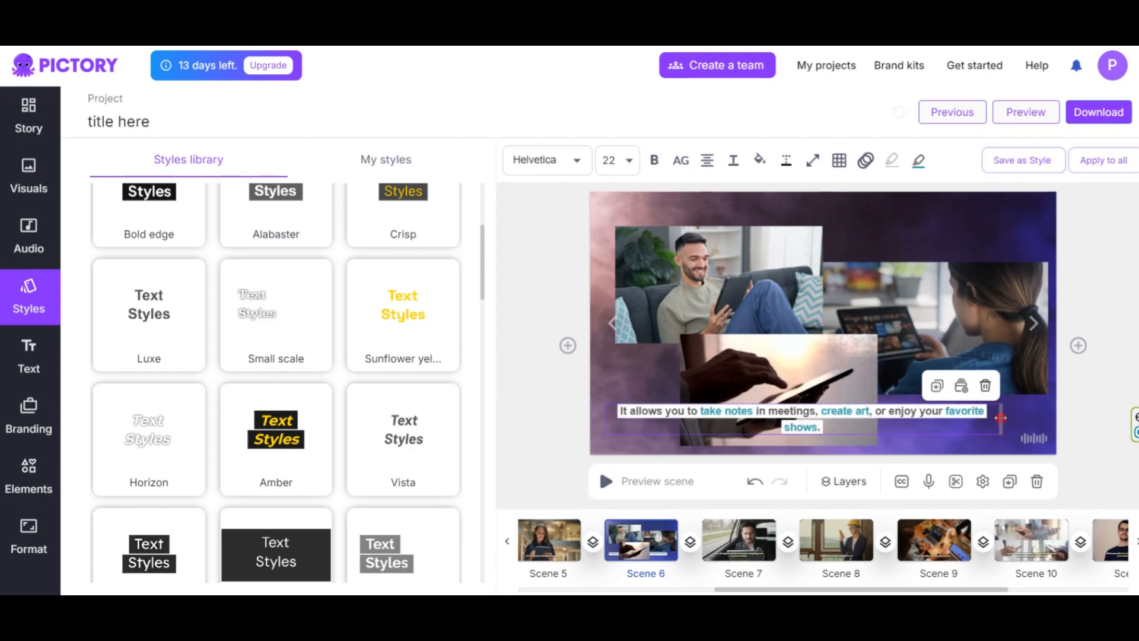
{"action": "left_click_drag", "start_coordinate": [1000, 420], "coordinate": [1038, 420]}
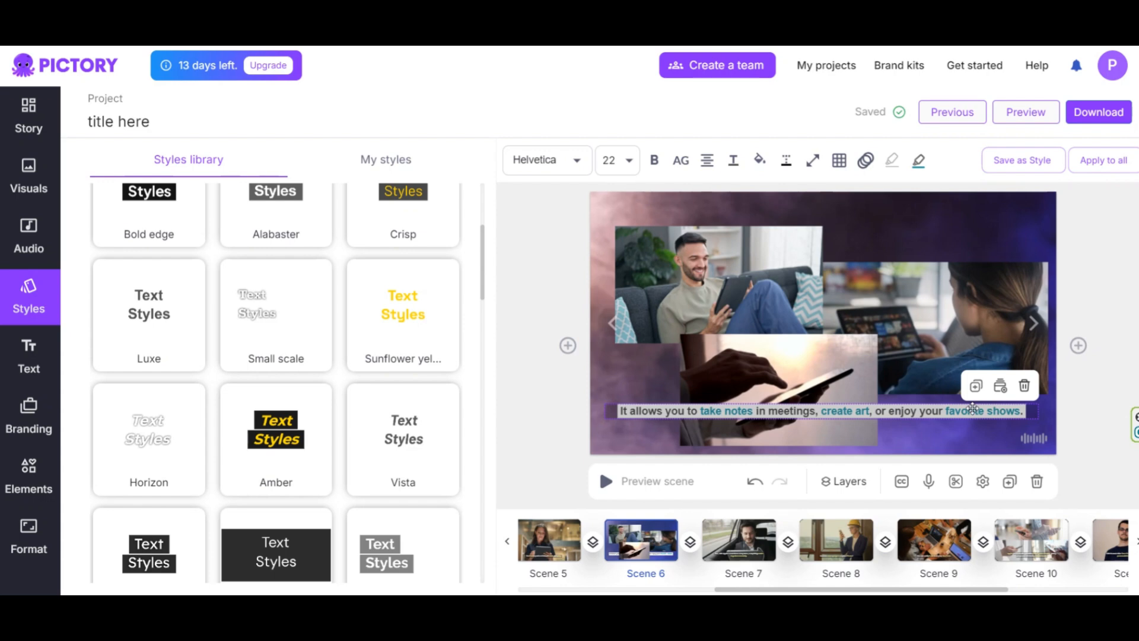
{"action": "left_click", "coordinate": [1103, 161]}
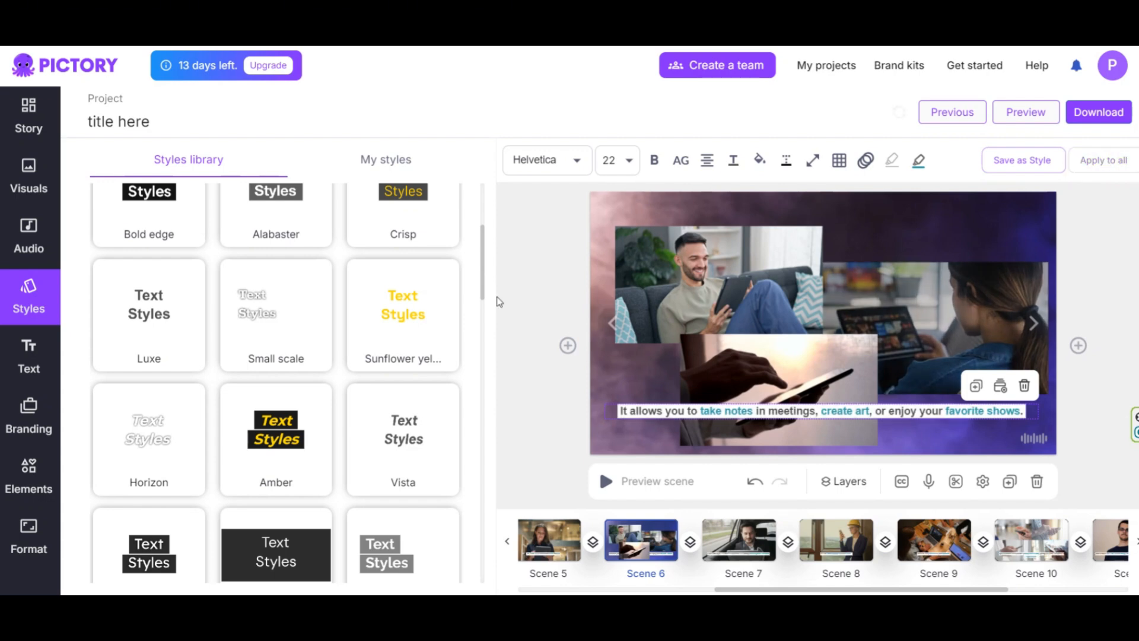
- Browse the background music tracks and look through the mood, genre and purpose filter options
{"action": "left_click", "coordinate": [27, 236]}
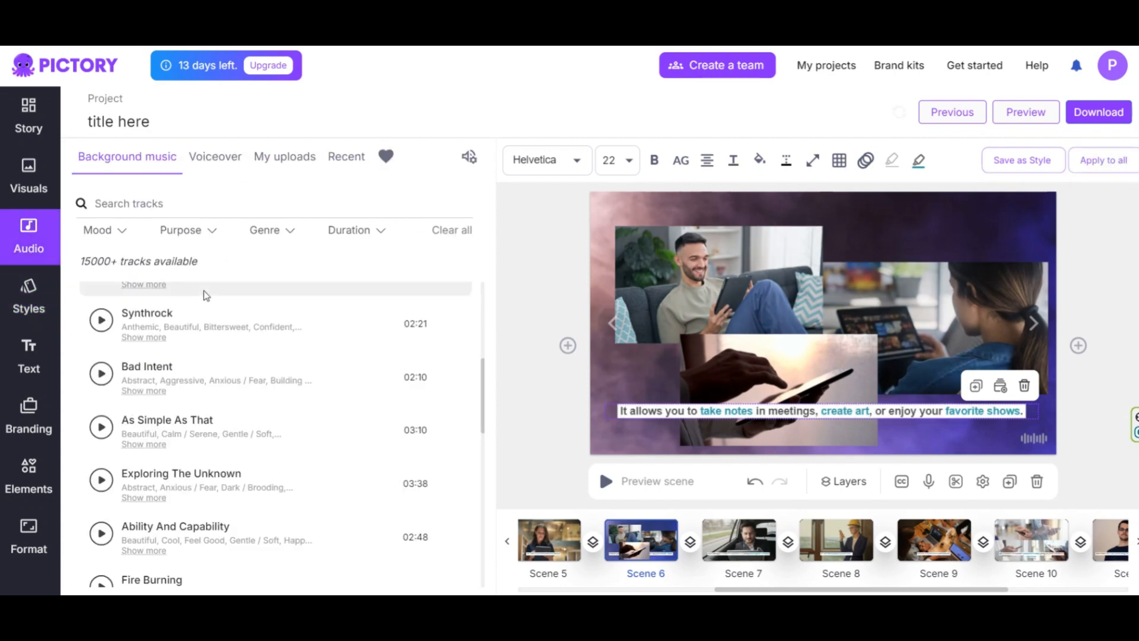
{"action": "scroll", "coordinate": [204, 293], "scroll_direction": "down", "scroll_amount": 5}
{"action": "scroll", "coordinate": [204, 304], "scroll_direction": "down", "scroll_amount": 10}
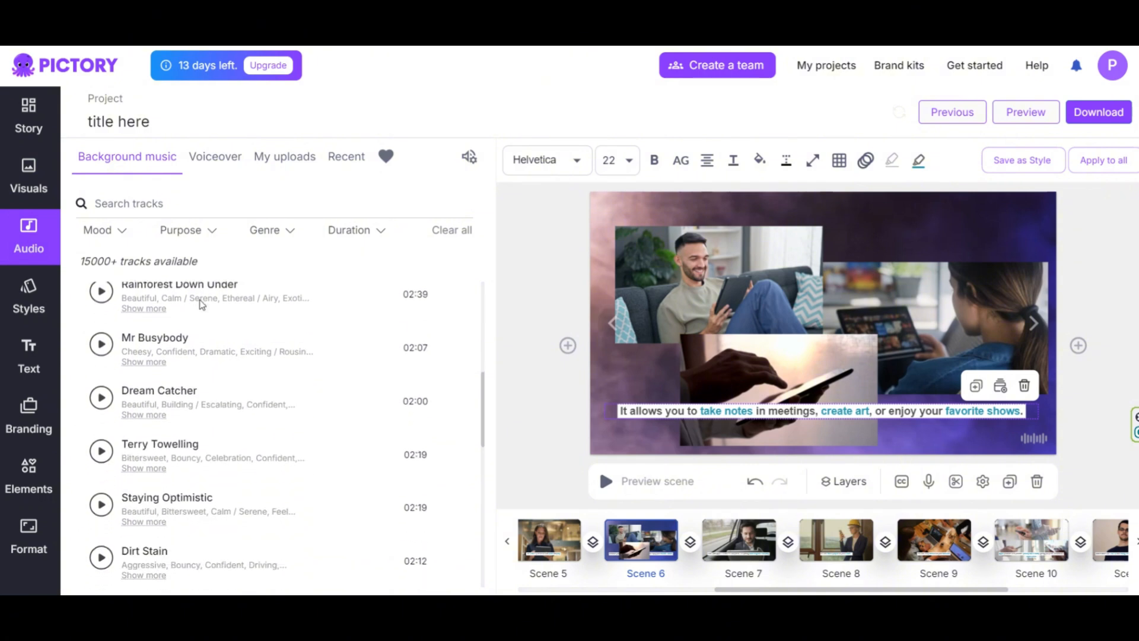
{"action": "scroll", "coordinate": [197, 415], "scroll_direction": "down", "scroll_amount": 10}
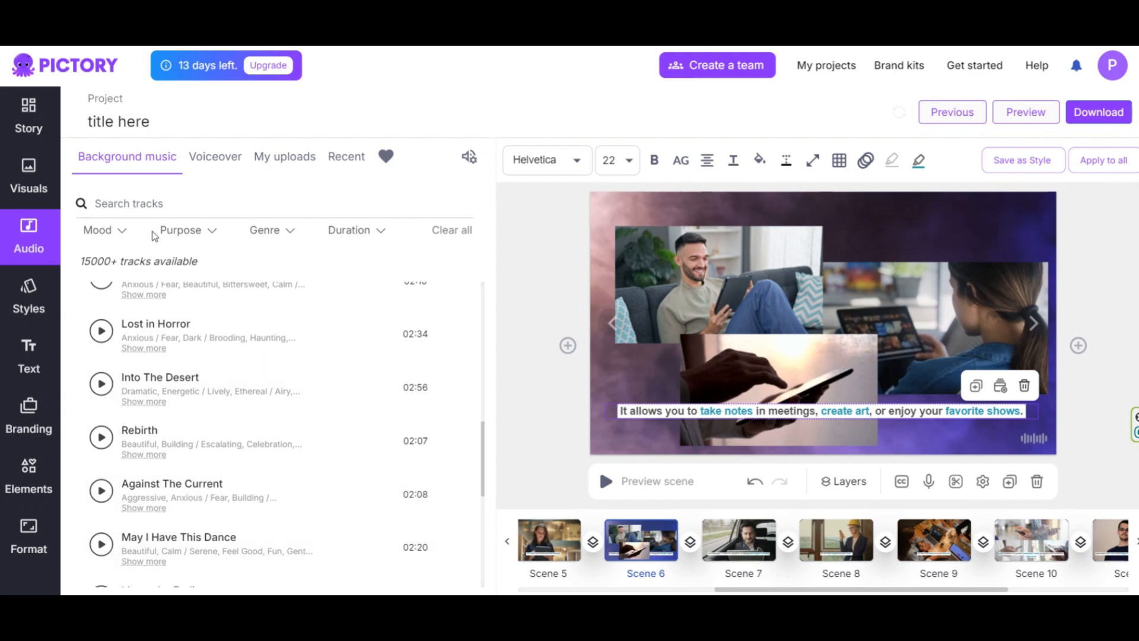
{"action": "left_click", "coordinate": [112, 233]}
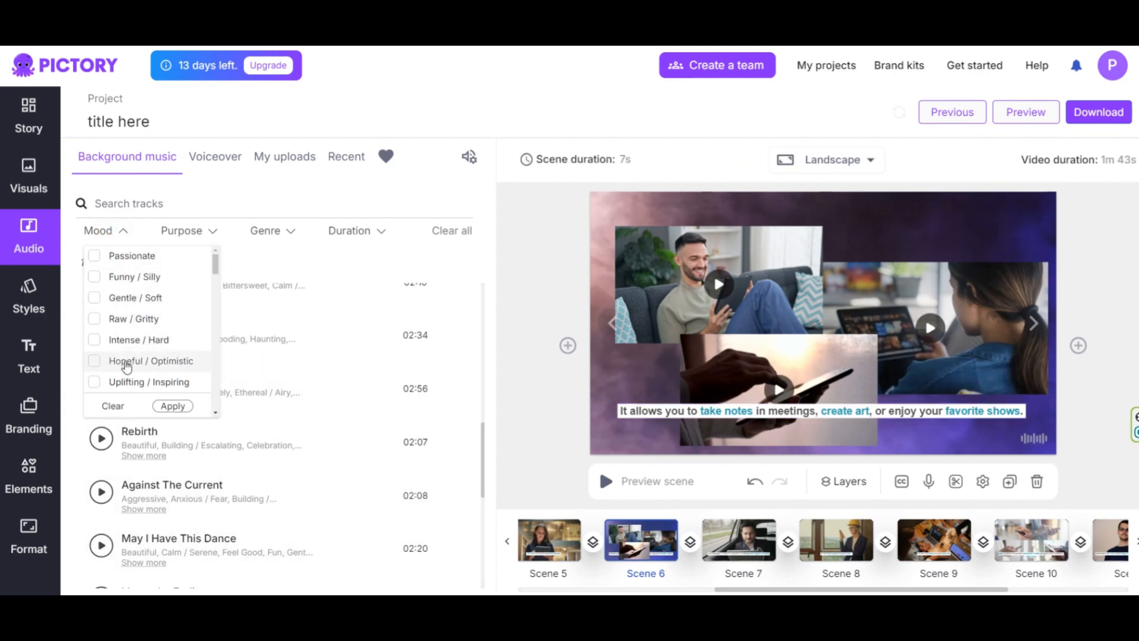
{"action": "scroll", "coordinate": [127, 344], "scroll_direction": "down", "scroll_amount": 5}
{"action": "left_click", "coordinate": [266, 230]}
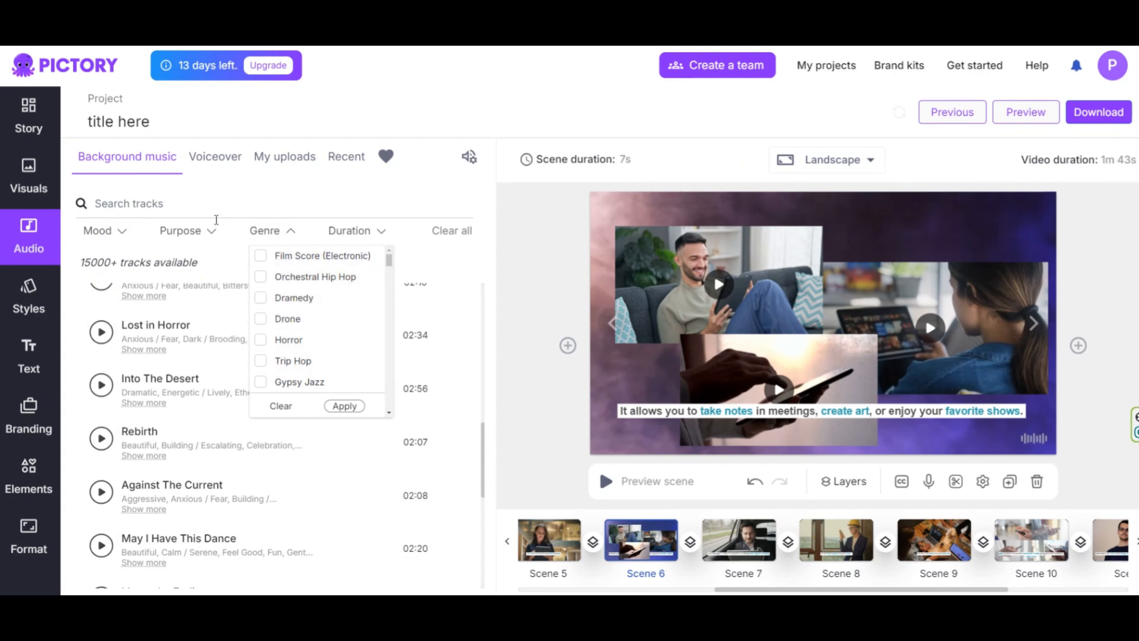
{"action": "left_click", "coordinate": [195, 232]}
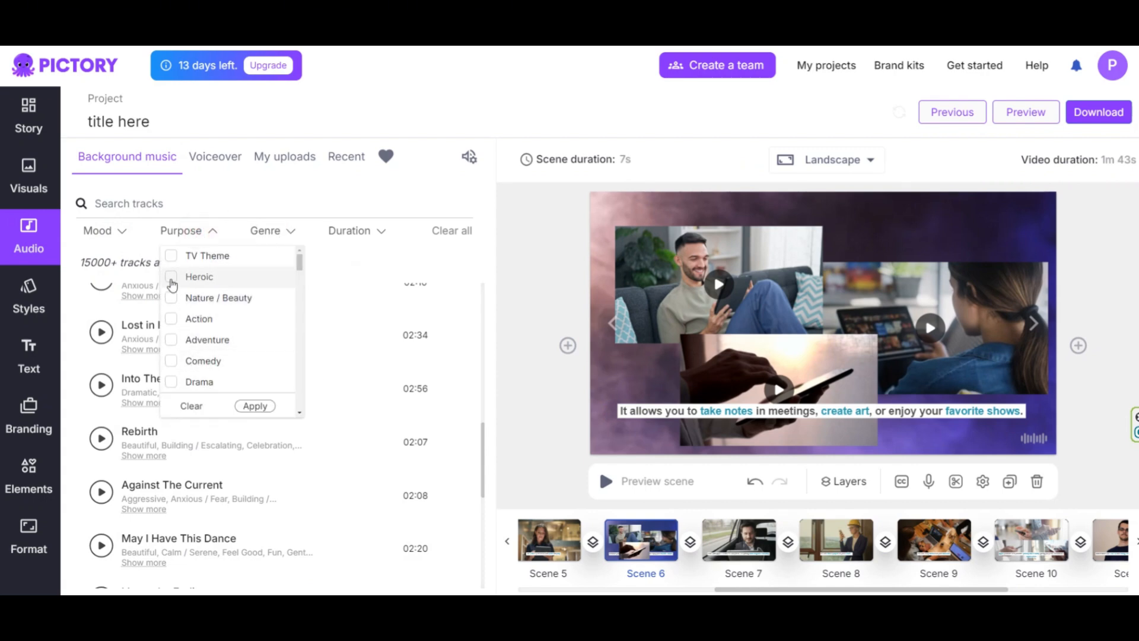
{"action": "left_click", "coordinate": [75, 262]}
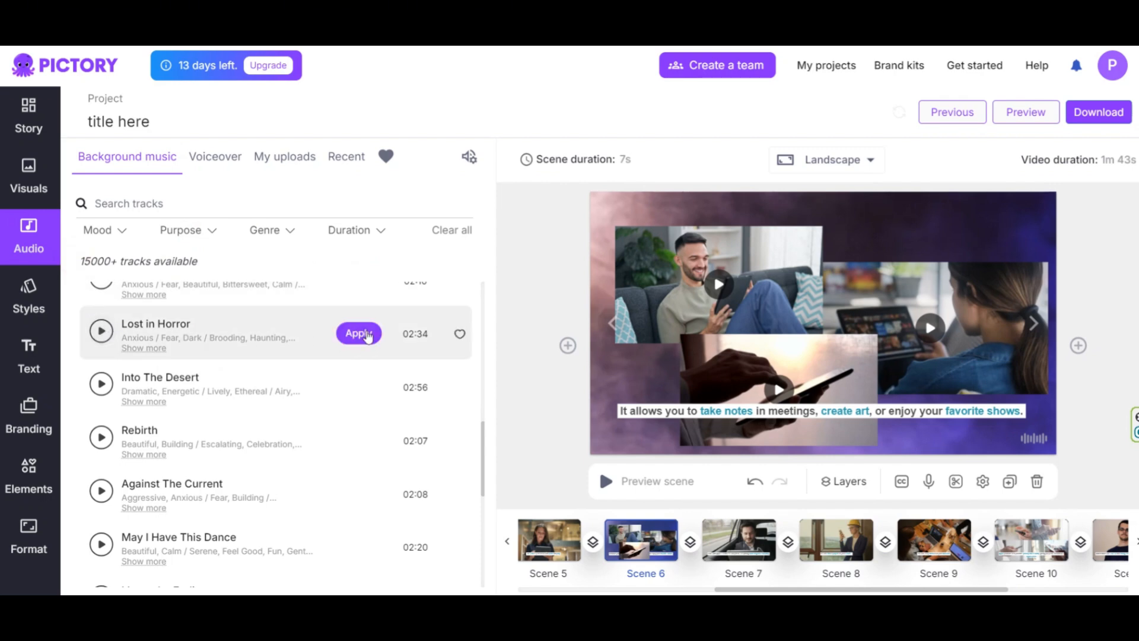
- Browse the English premium voiceover voices and listen to samples of several narrators
{"action": "left_click", "coordinate": [217, 162]}
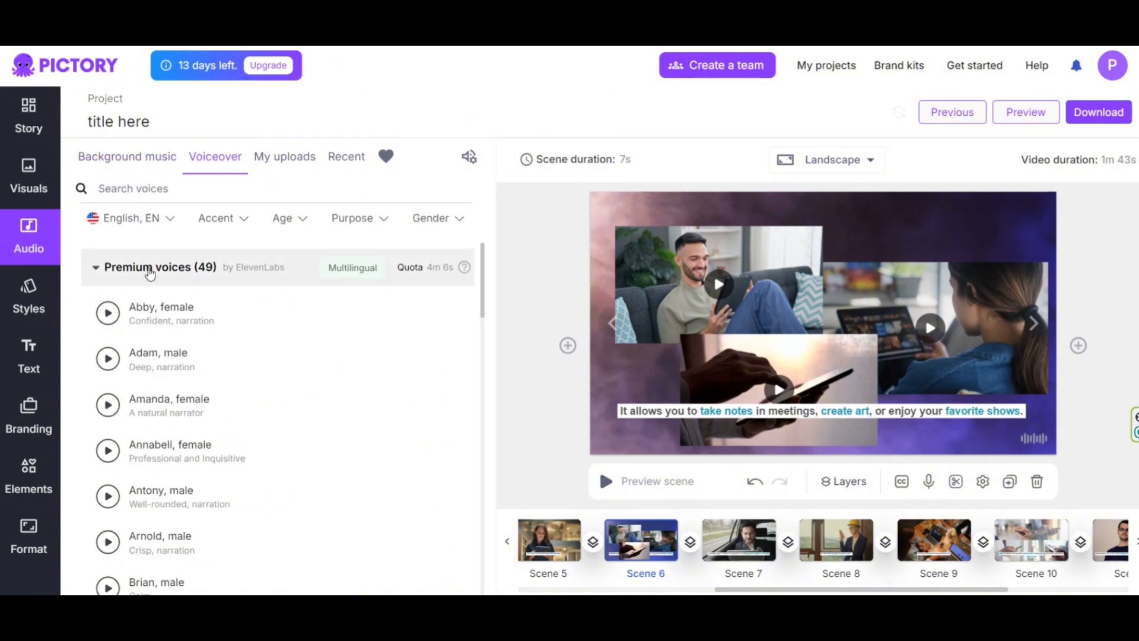
{"action": "scroll", "coordinate": [148, 379], "scroll_direction": "down", "scroll_amount": 15}
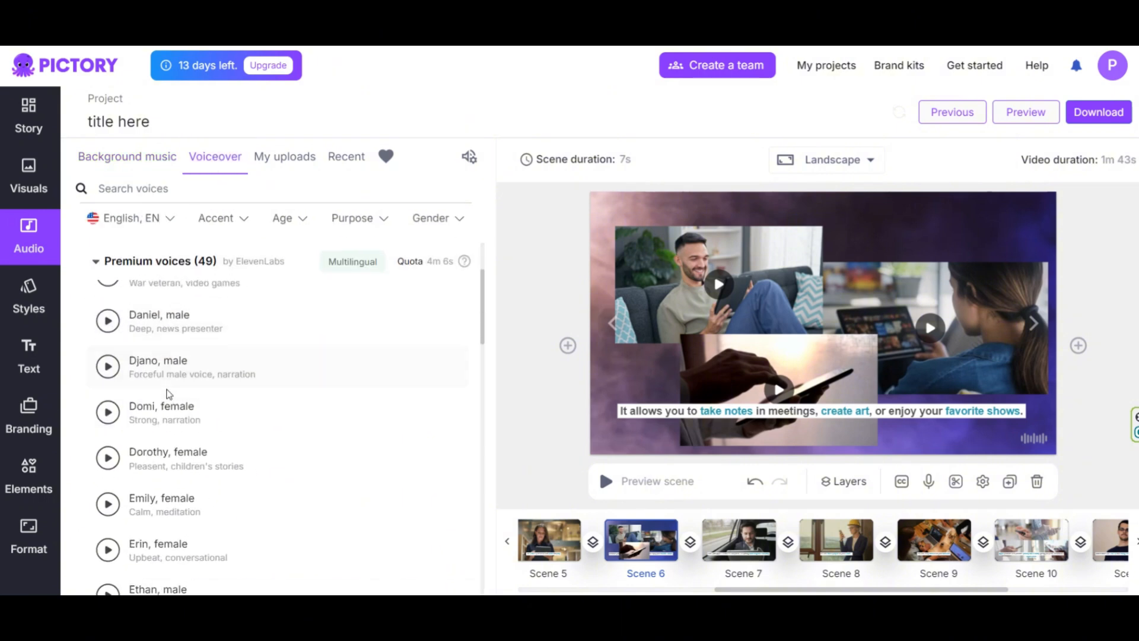
{"action": "scroll", "coordinate": [167, 393], "scroll_direction": "down", "scroll_amount": 10}
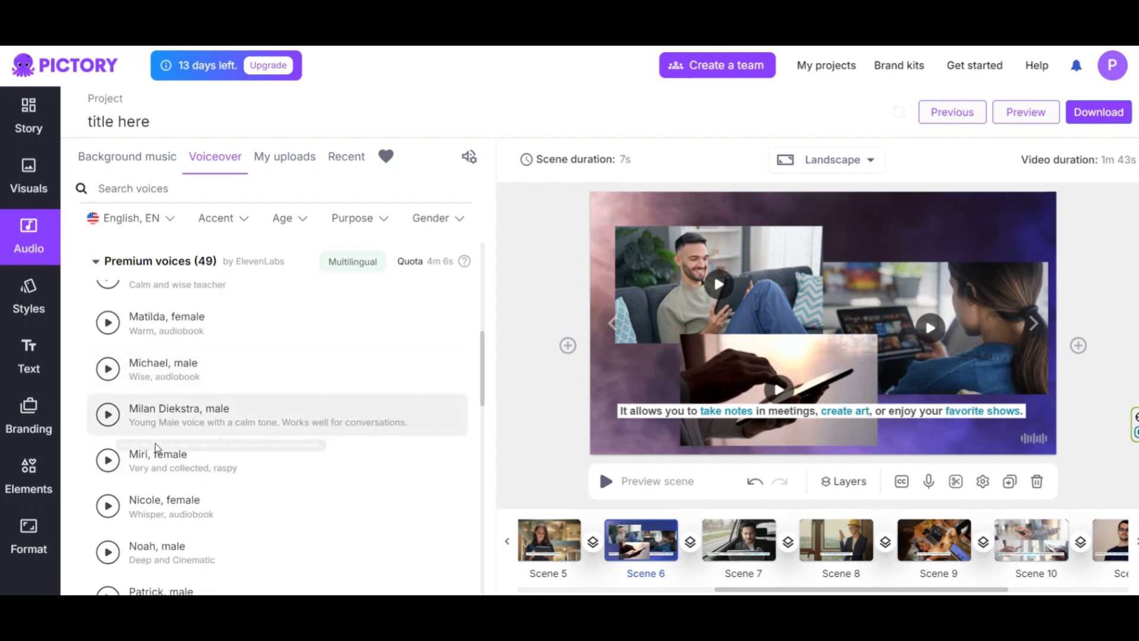
{"action": "scroll", "coordinate": [219, 483], "scroll_direction": "down", "scroll_amount": 3}
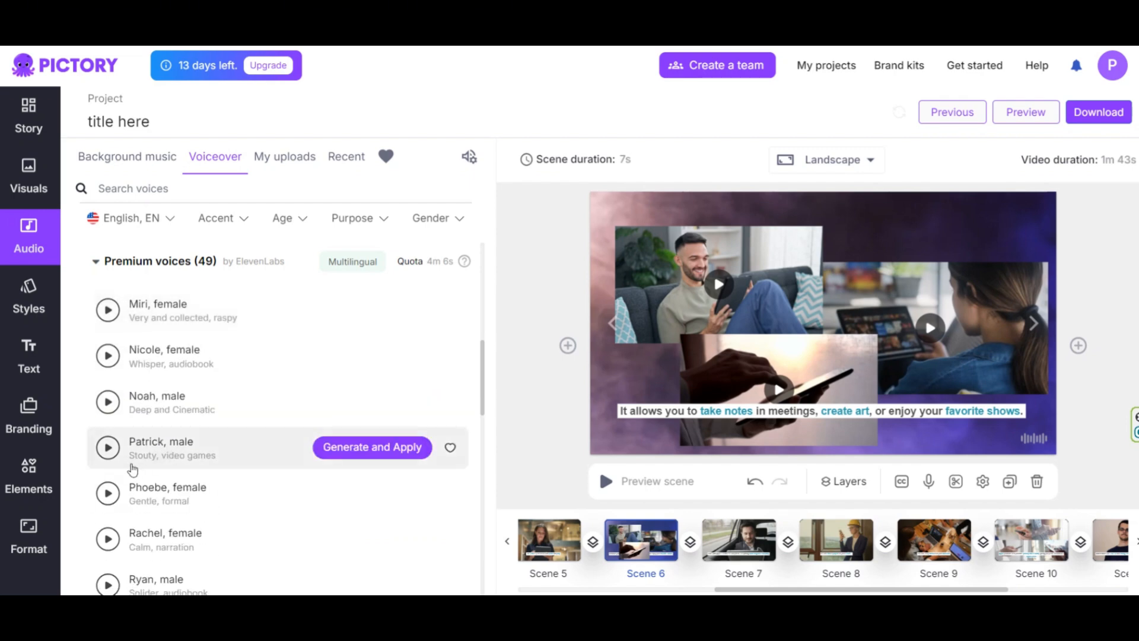
{"action": "scroll", "coordinate": [196, 464], "scroll_direction": "down", "scroll_amount": 2}
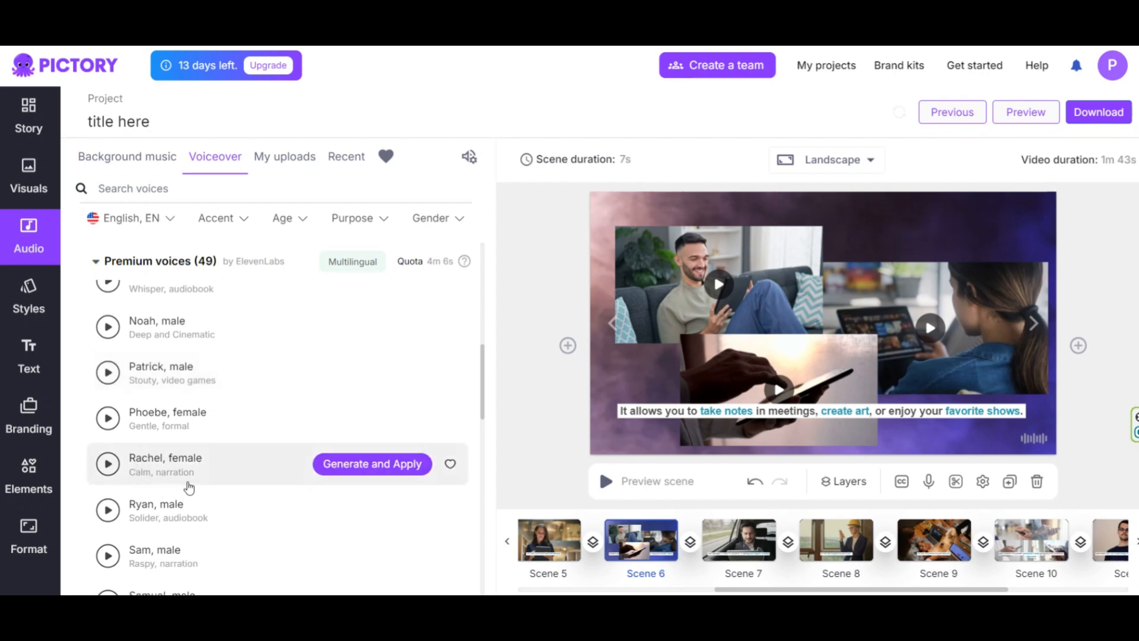
{"action": "scroll", "coordinate": [188, 487], "scroll_direction": "down", "scroll_amount": 3}
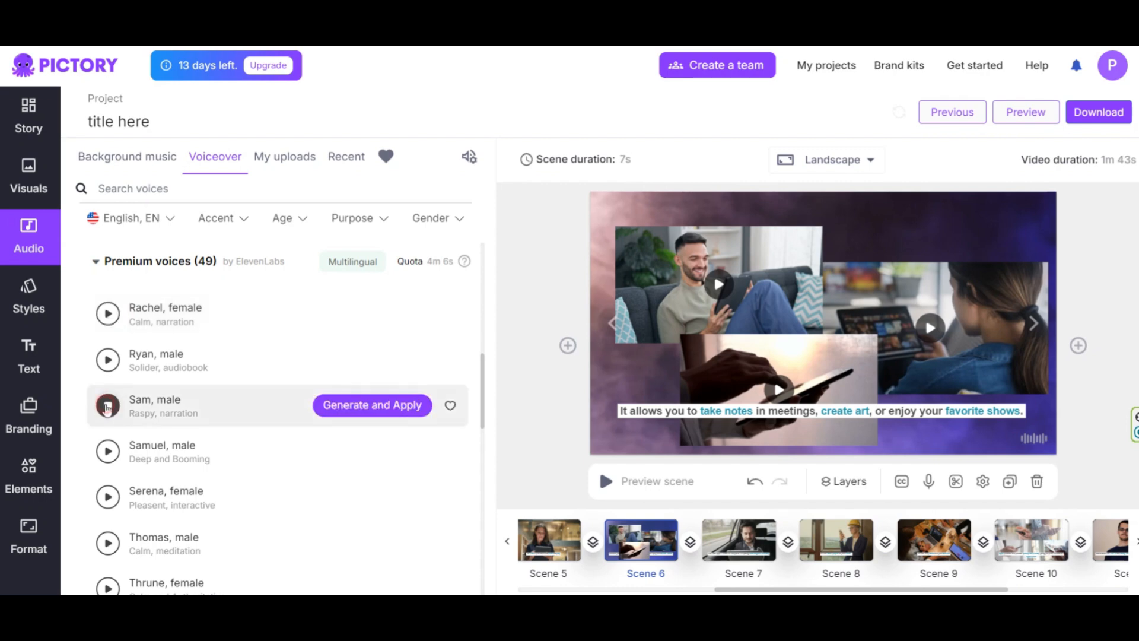
{"action": "scroll", "coordinate": [107, 407], "scroll_direction": "down", "scroll_amount": 4}
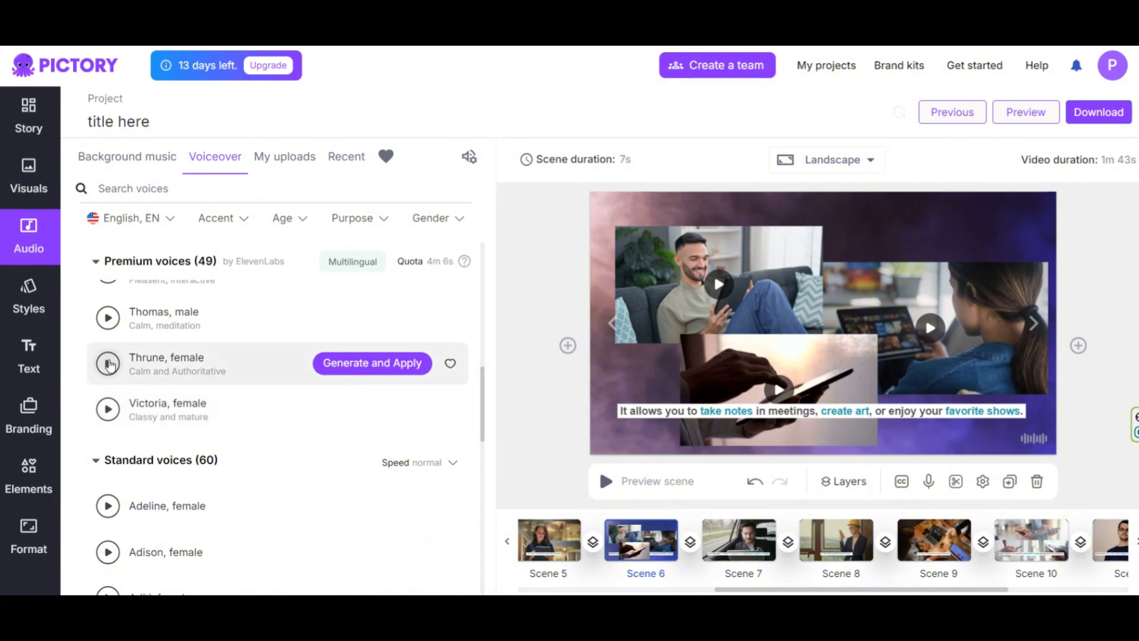
{"action": "scroll", "coordinate": [108, 363], "scroll_direction": "up", "scroll_amount": 20}
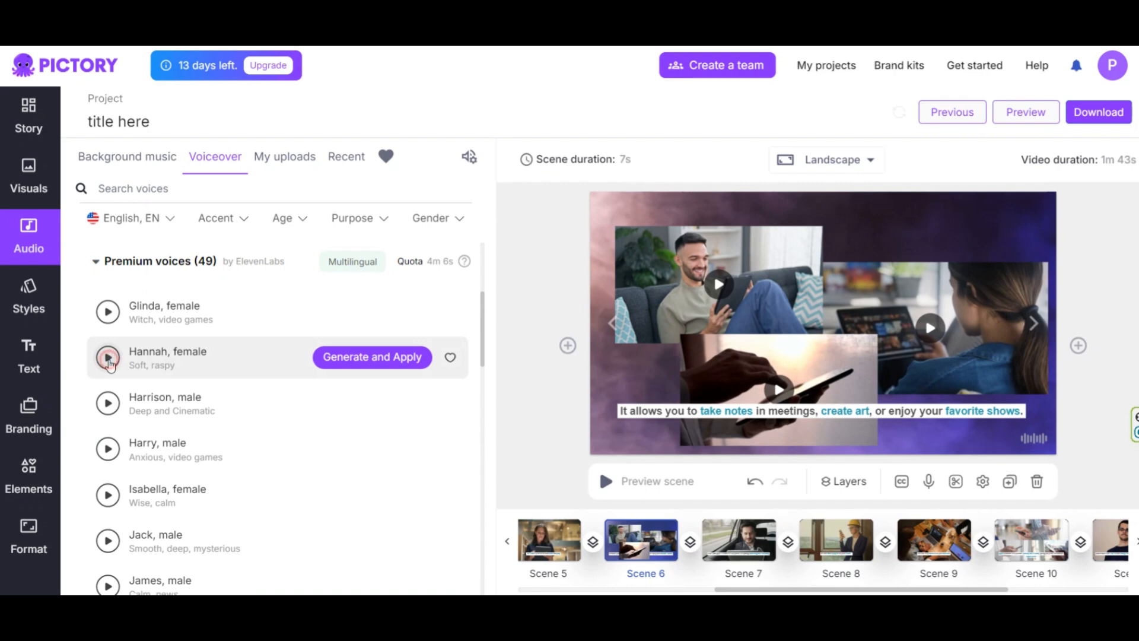
{"action": "scroll", "coordinate": [110, 364], "scroll_direction": "up", "scroll_amount": 12}
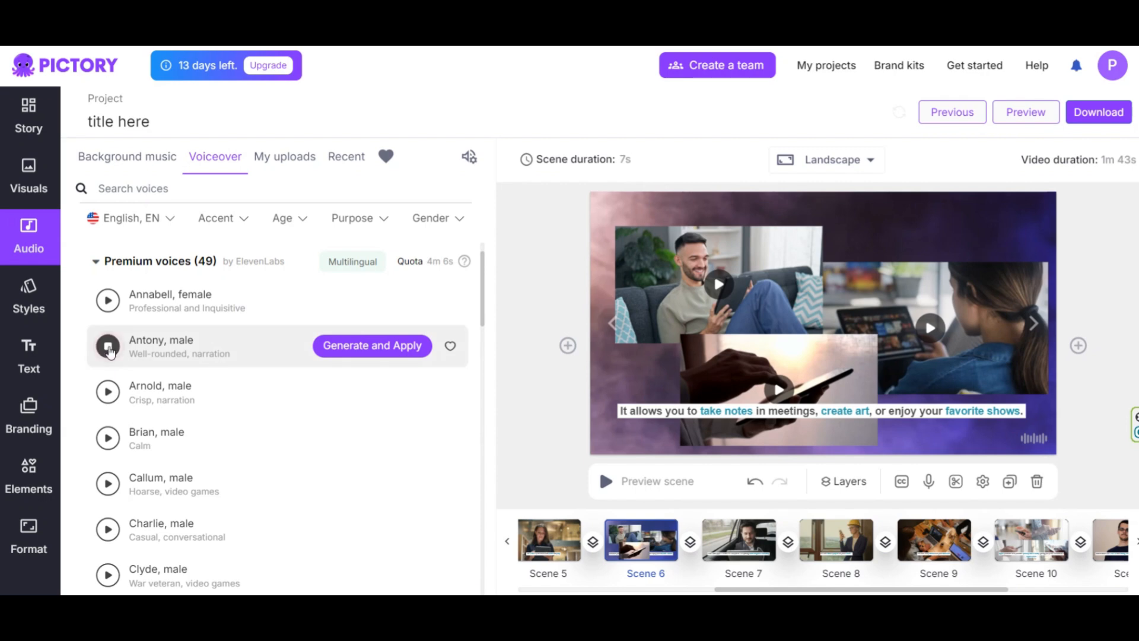
{"action": "scroll", "coordinate": [110, 351], "scroll_direction": "up", "scroll_amount": 3}
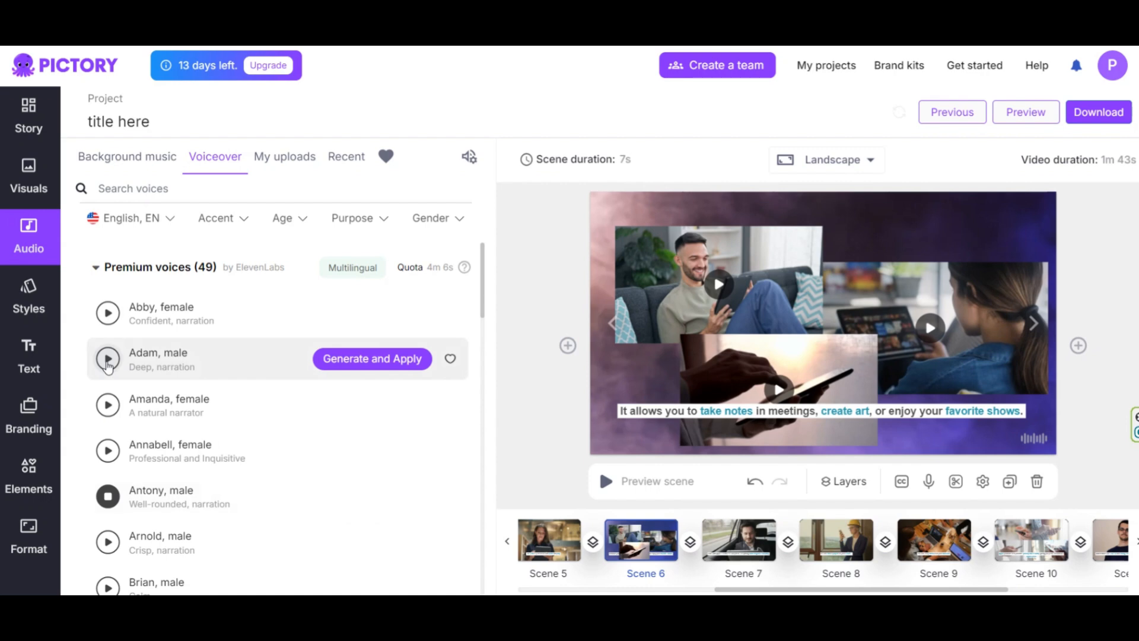
- Compare the Amanda and Abby voice samples, and generate and apply the Amanda voiceover to the video
{"action": "left_click", "coordinate": [107, 405]}
{"action": "left_click", "coordinate": [108, 314]}
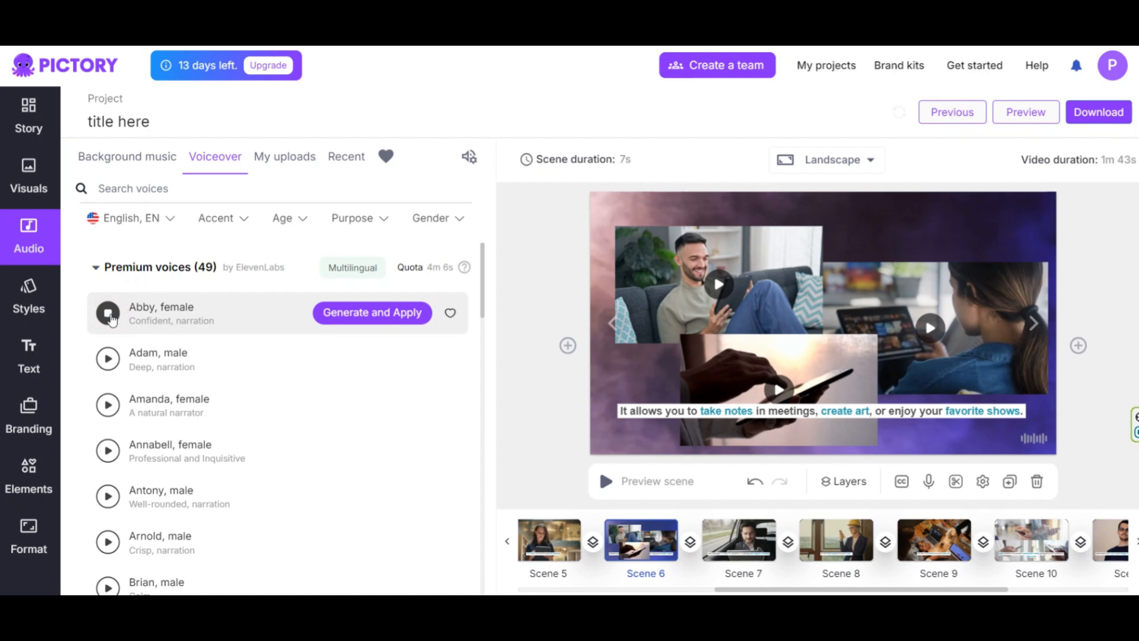
{"action": "left_click", "coordinate": [113, 319]}
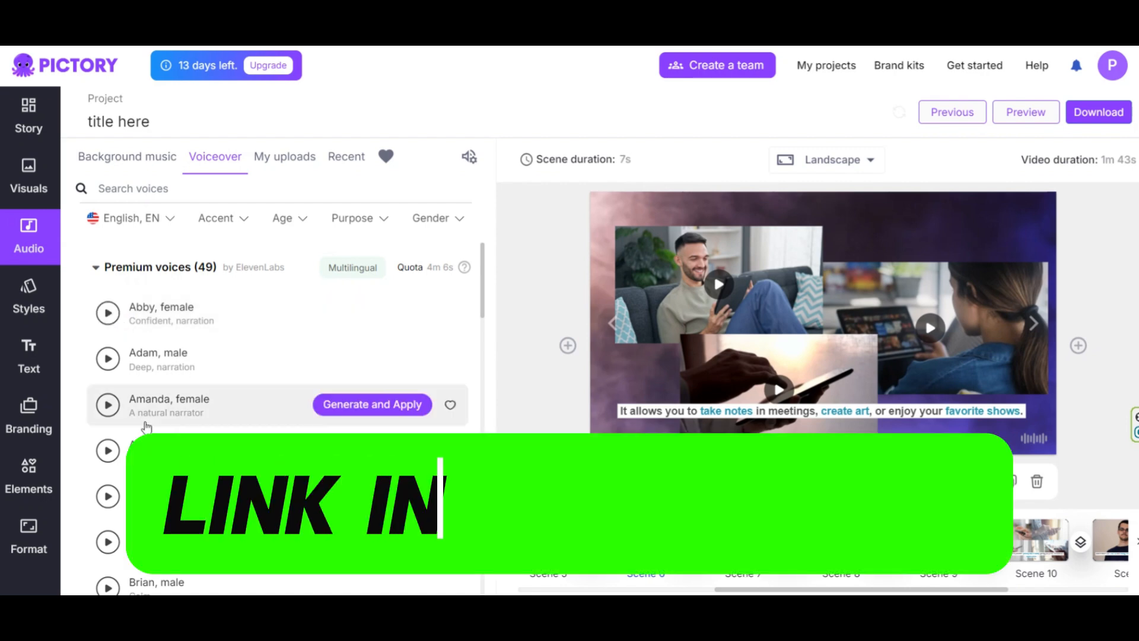
{"action": "left_click", "coordinate": [368, 405]}
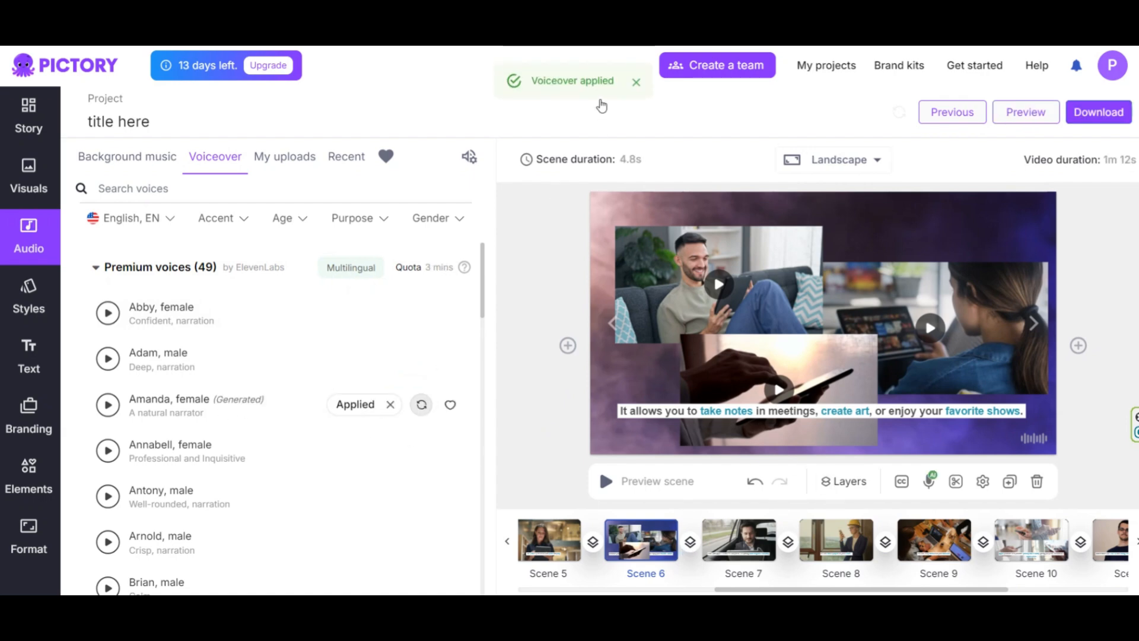
{"action": "left_click", "coordinate": [568, 345]}
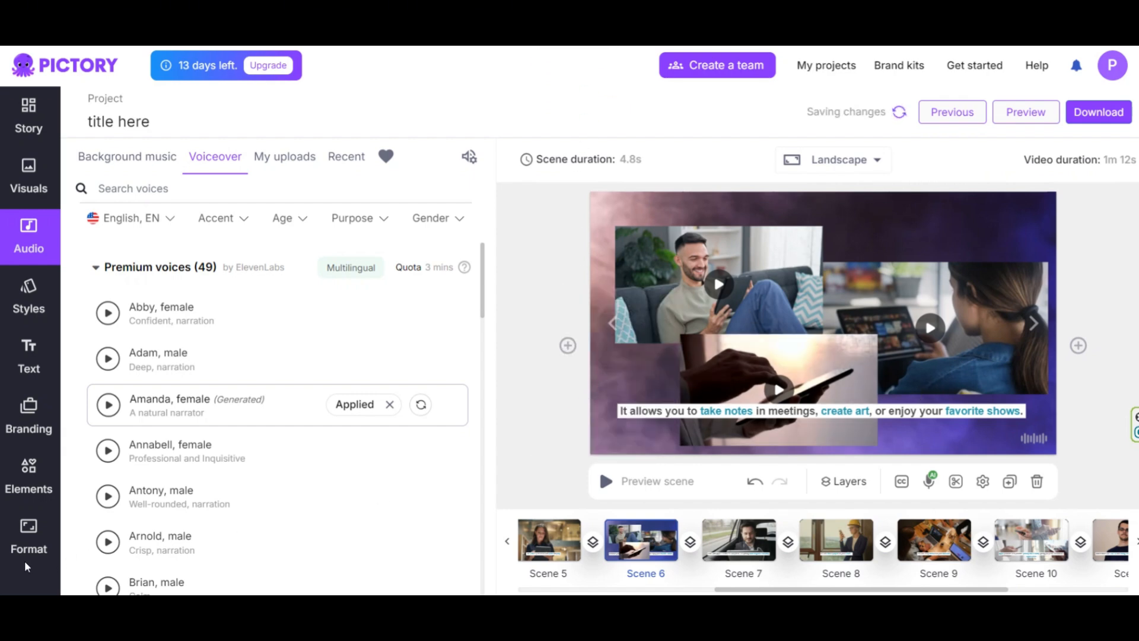
- Try the 9:16 Portrait and 1:1 Square aspect ratios, and return the video to 16:9 Landscape
{"action": "left_click", "coordinate": [24, 538]}
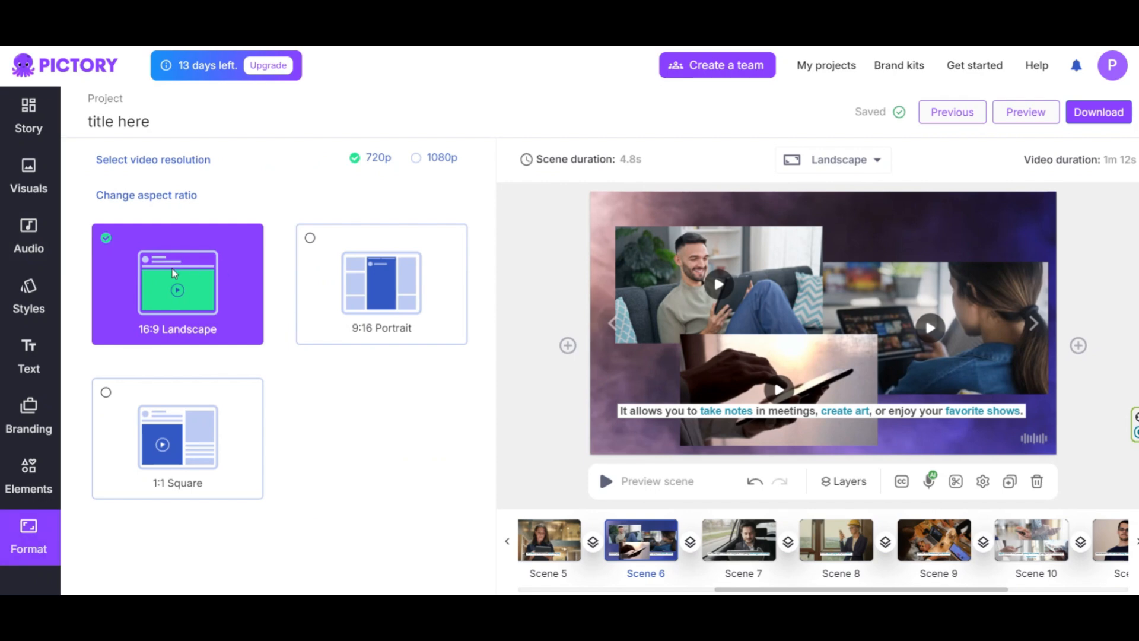
{"action": "left_click", "coordinate": [365, 289]}
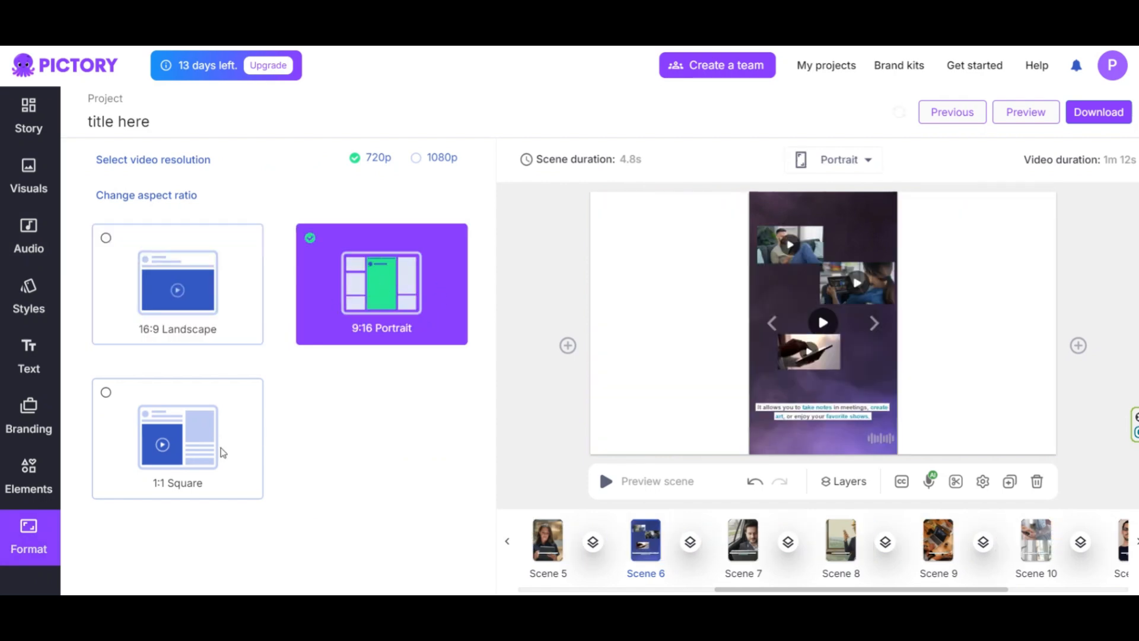
{"action": "left_click", "coordinate": [194, 437]}
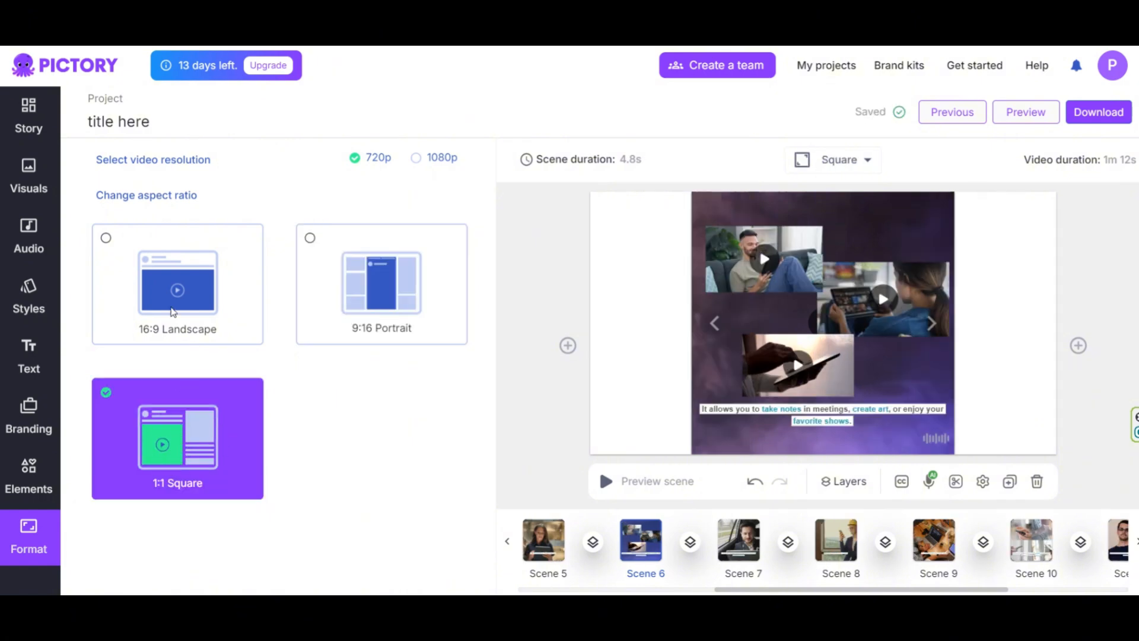
{"action": "left_click", "coordinate": [168, 295]}
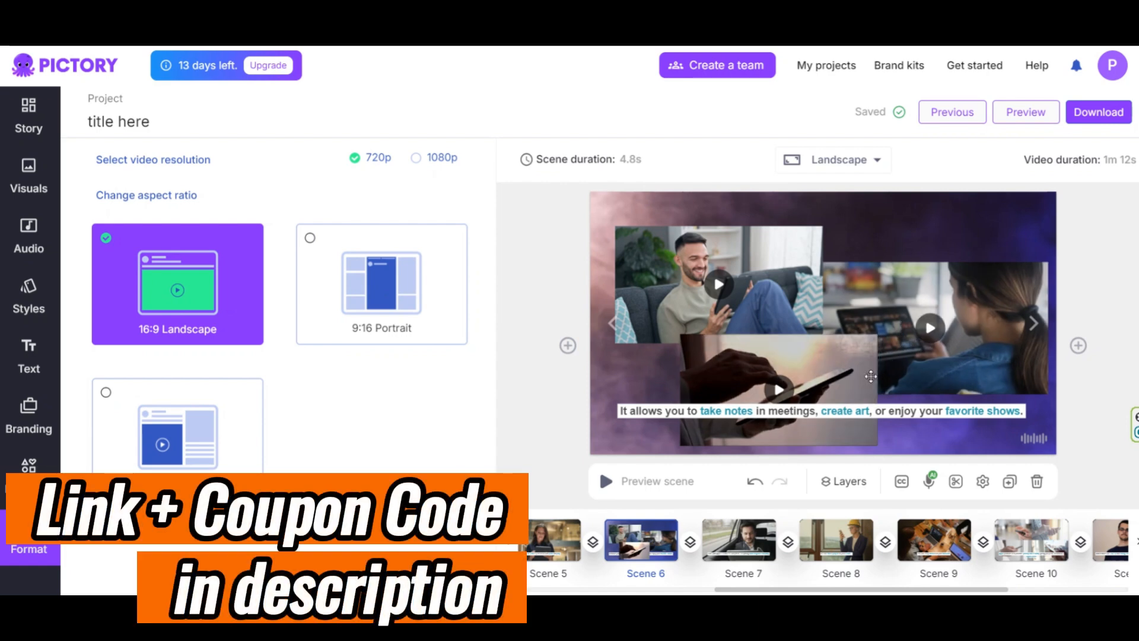
- Play the preview of the whole video and close it
{"action": "left_click", "coordinate": [1021, 116]}
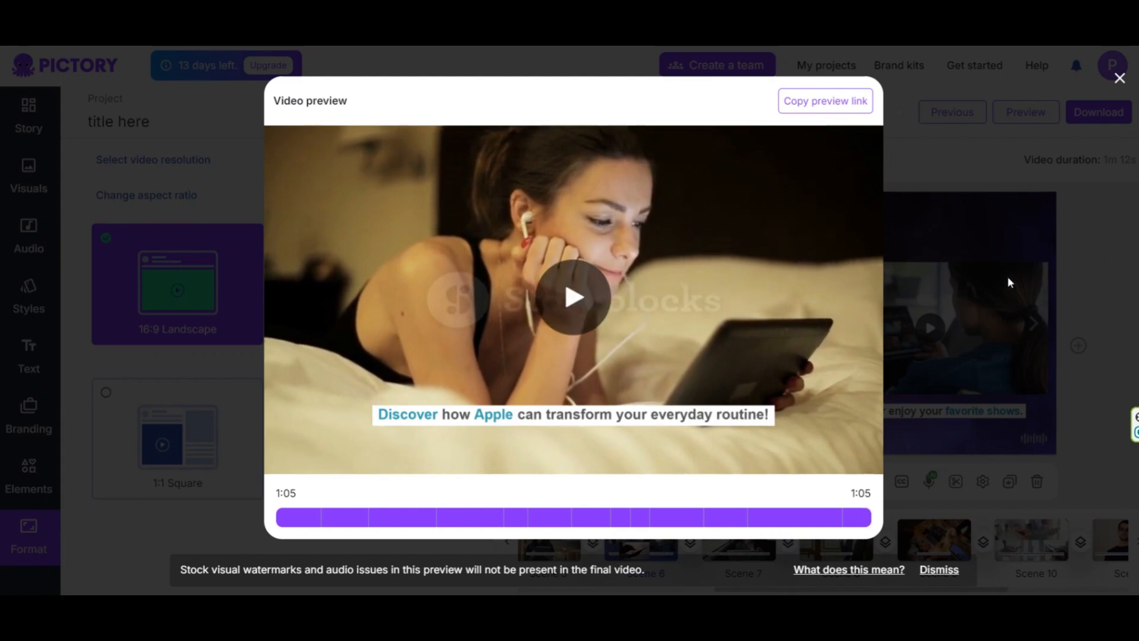
{"action": "left_click", "coordinate": [1120, 80]}
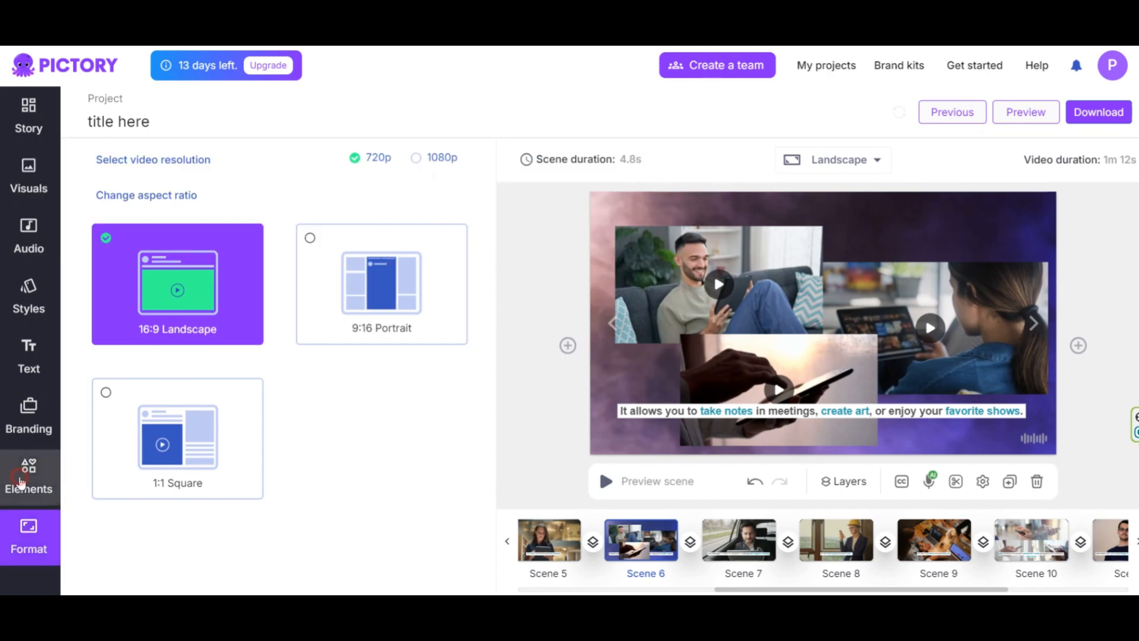
- Look through the featured elements, including arrows, check marks, shapes, word graphics and frames
{"action": "left_click", "coordinate": [22, 481]}
{"action": "scroll", "coordinate": [217, 410], "scroll_direction": "down", "scroll_amount": 20}
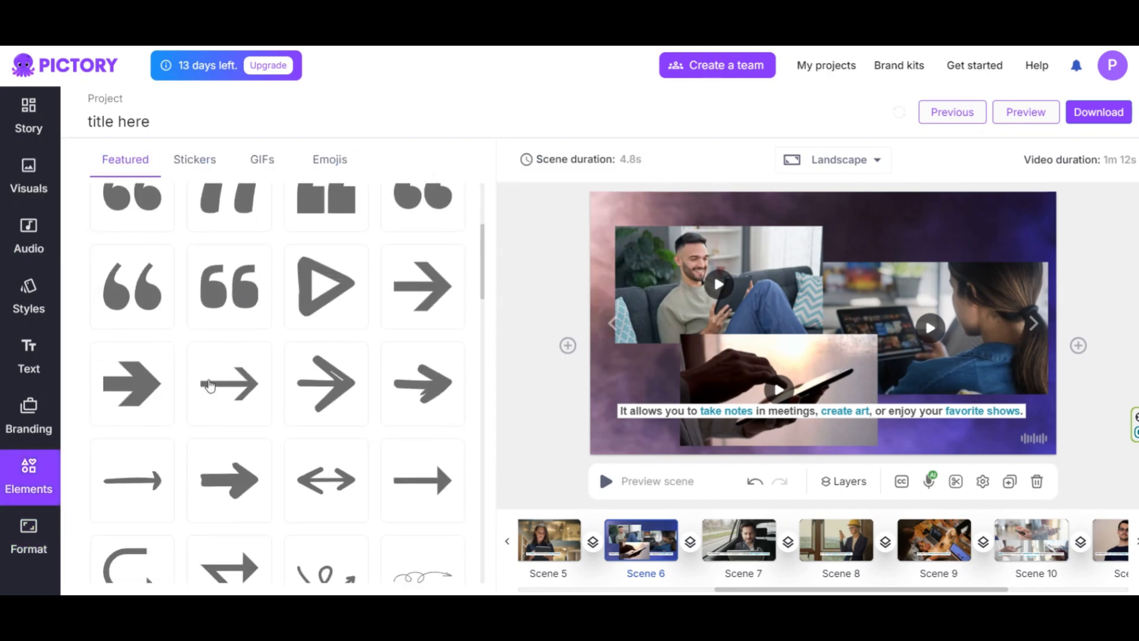
{"action": "scroll", "coordinate": [217, 410], "scroll_direction": "down", "scroll_amount": 5}
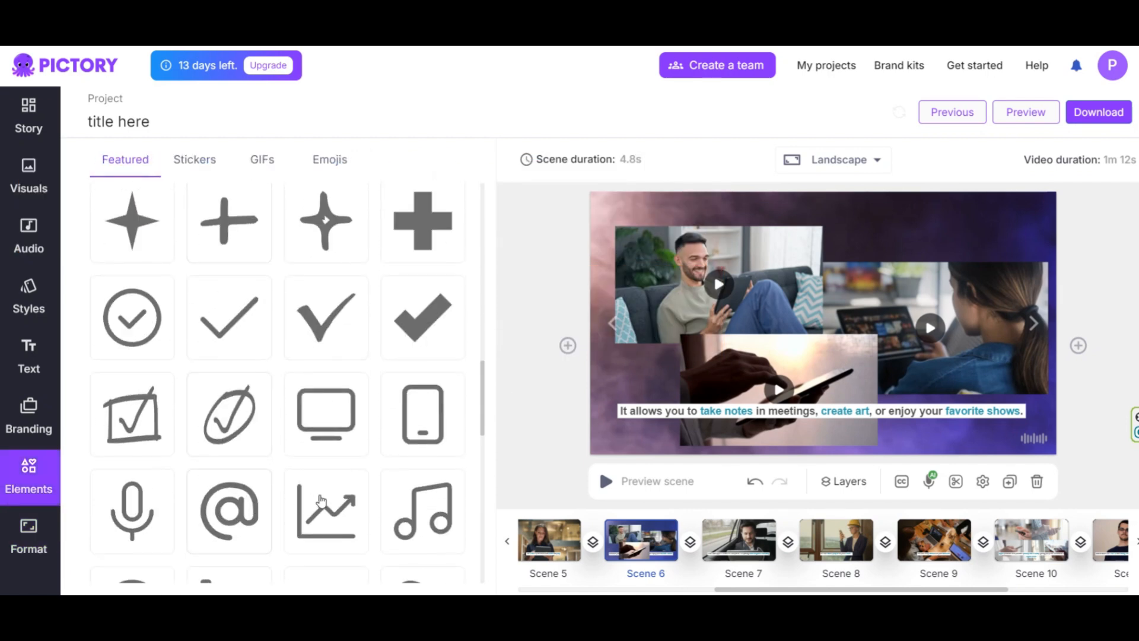
{"action": "scroll", "coordinate": [320, 500], "scroll_direction": "down", "scroll_amount": 5}
{"action": "scroll", "coordinate": [199, 462], "scroll_direction": "down", "scroll_amount": 8}
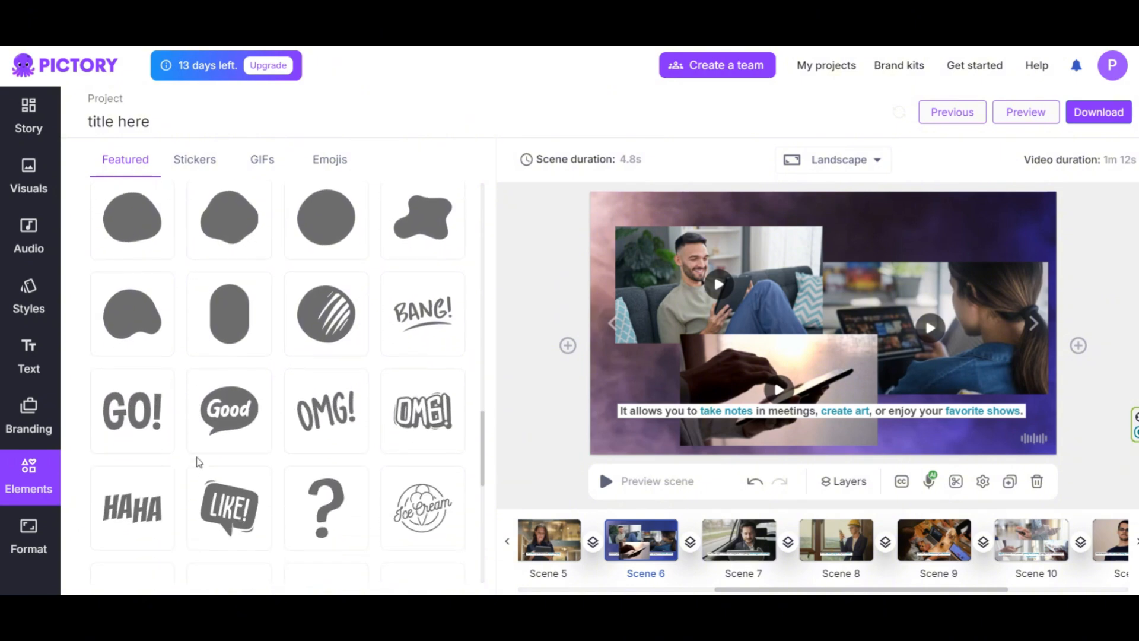
{"action": "scroll", "coordinate": [323, 444], "scroll_direction": "down", "scroll_amount": 6}
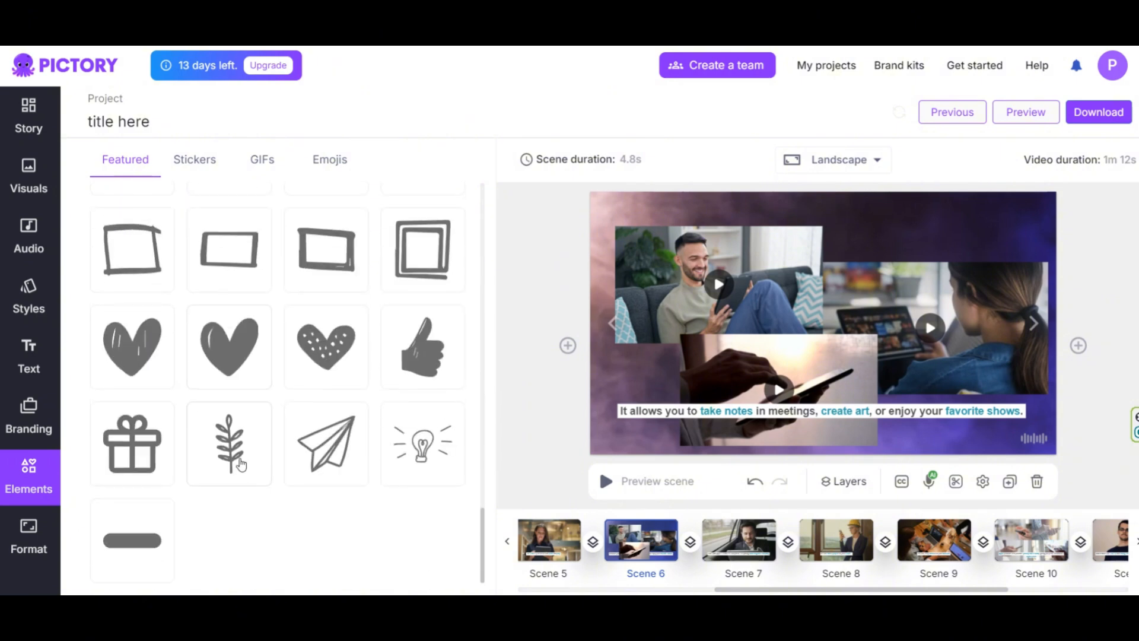